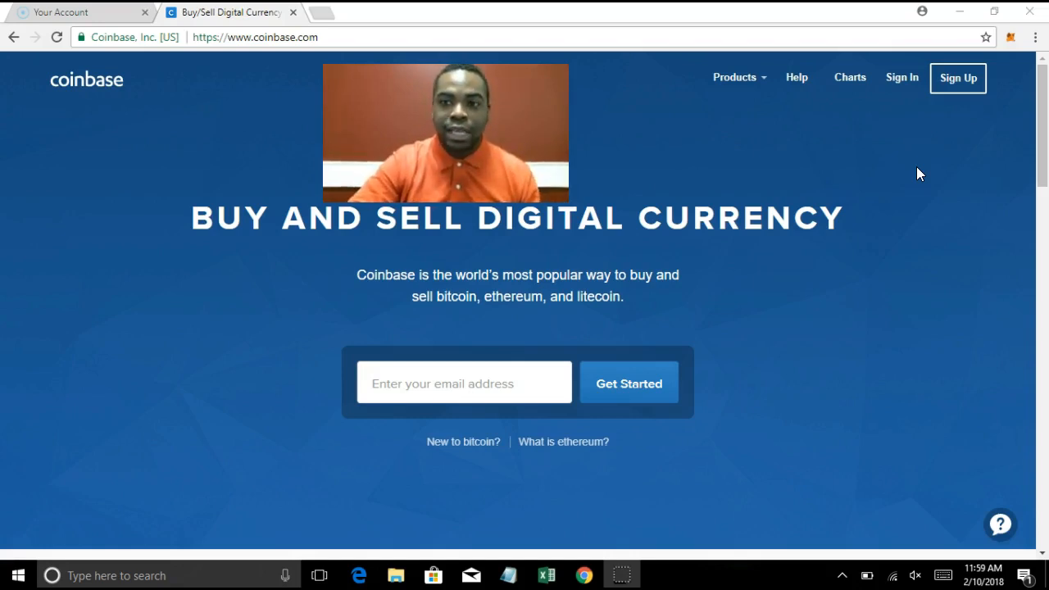
# Open the Individual sign-up form and enter first name 'test' and last name 'test2'
pyautogui.click(968, 82)
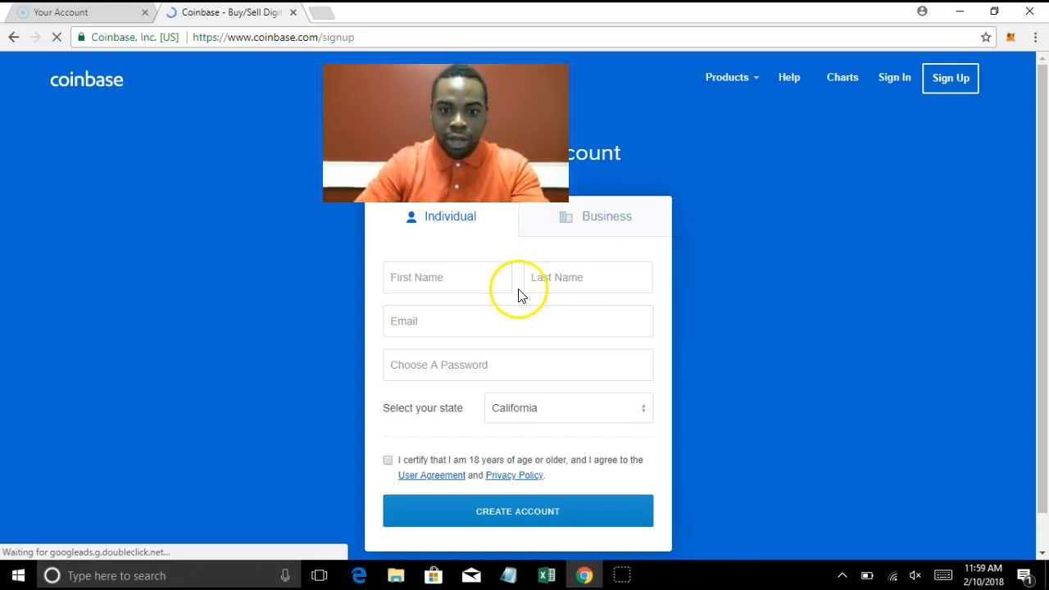
pyautogui.click(453, 279)
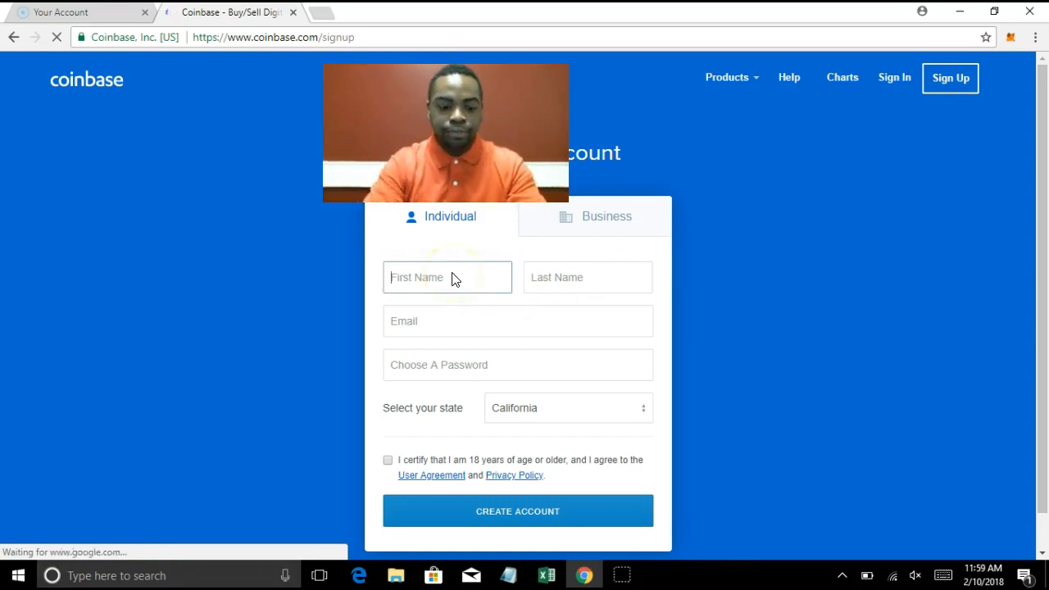
pyautogui.write('test')
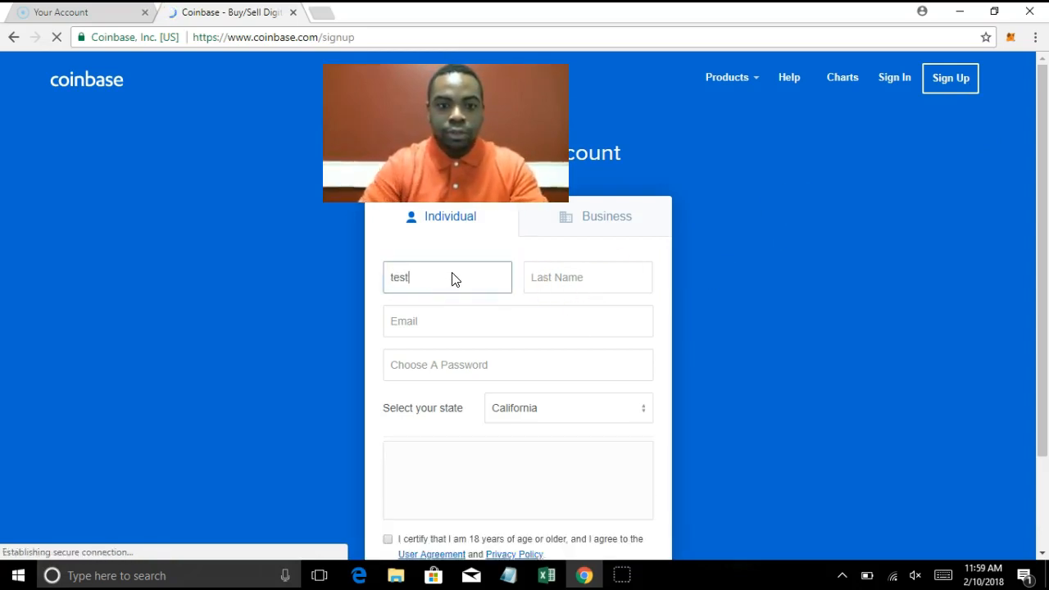
pyautogui.click(552, 281)
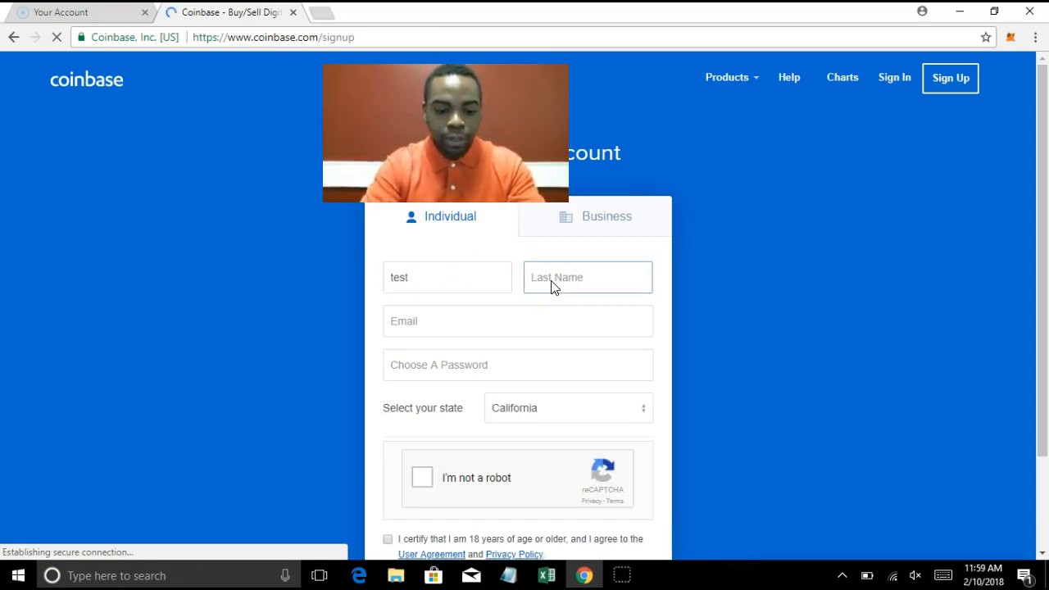
pyautogui.write('tes')
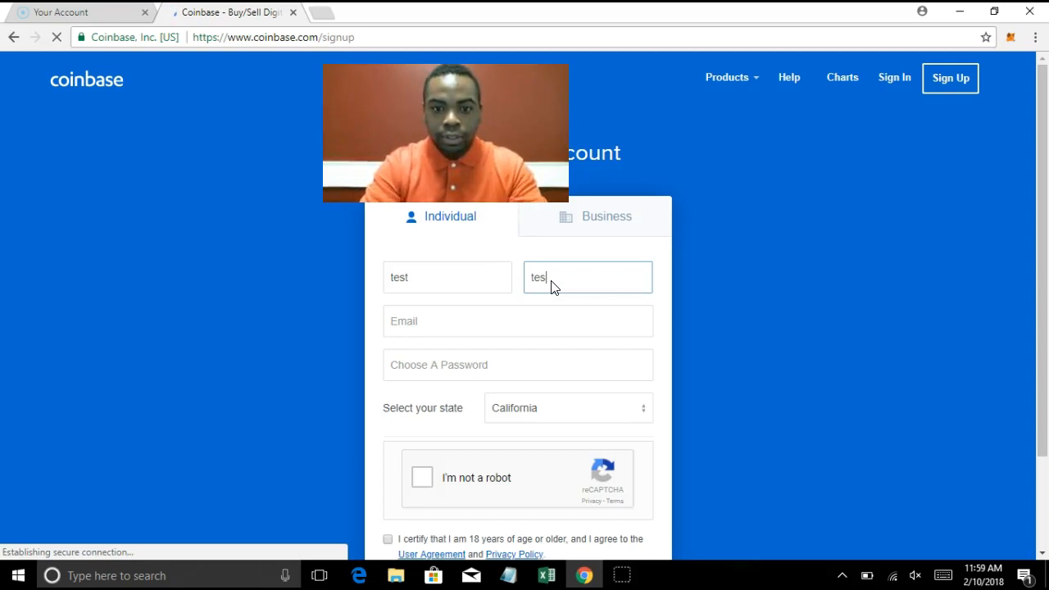
pyautogui.write('t')
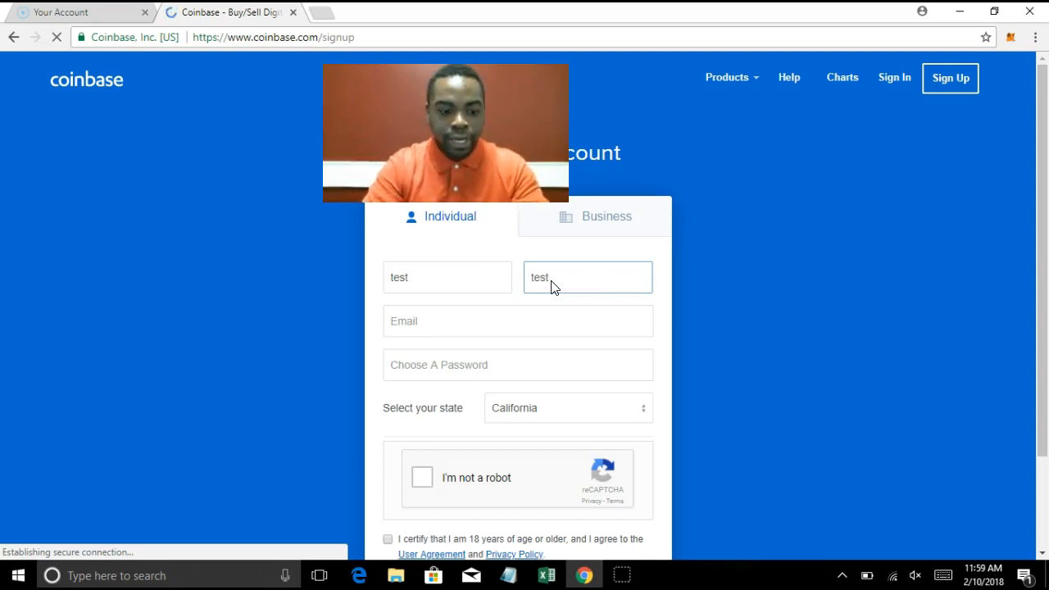
pyautogui.write('2')
# Fill in the email address, correcting a mistyped entry, and the account password
pyautogui.click(496, 332)
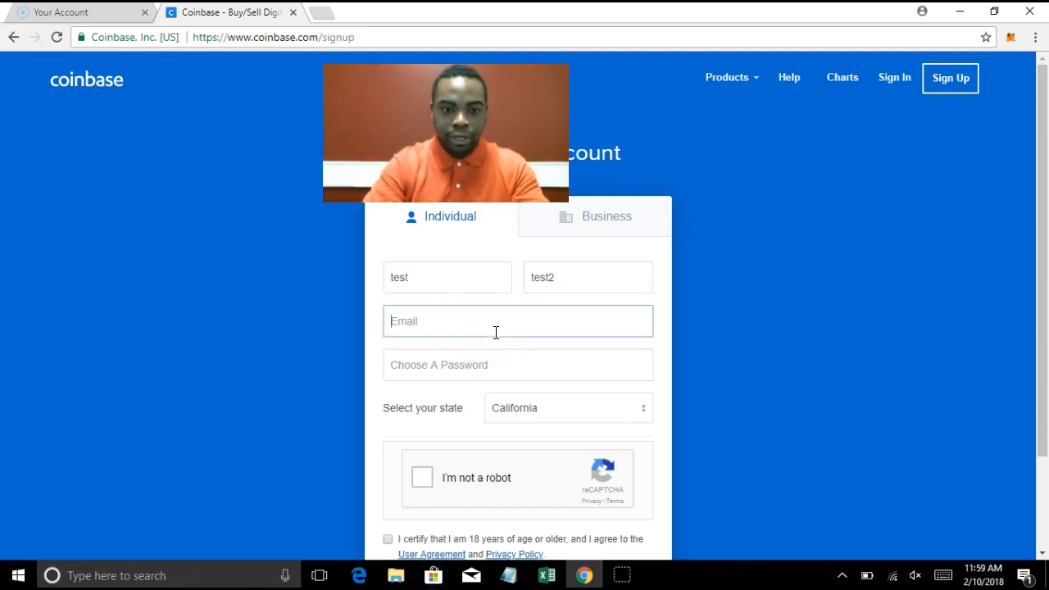
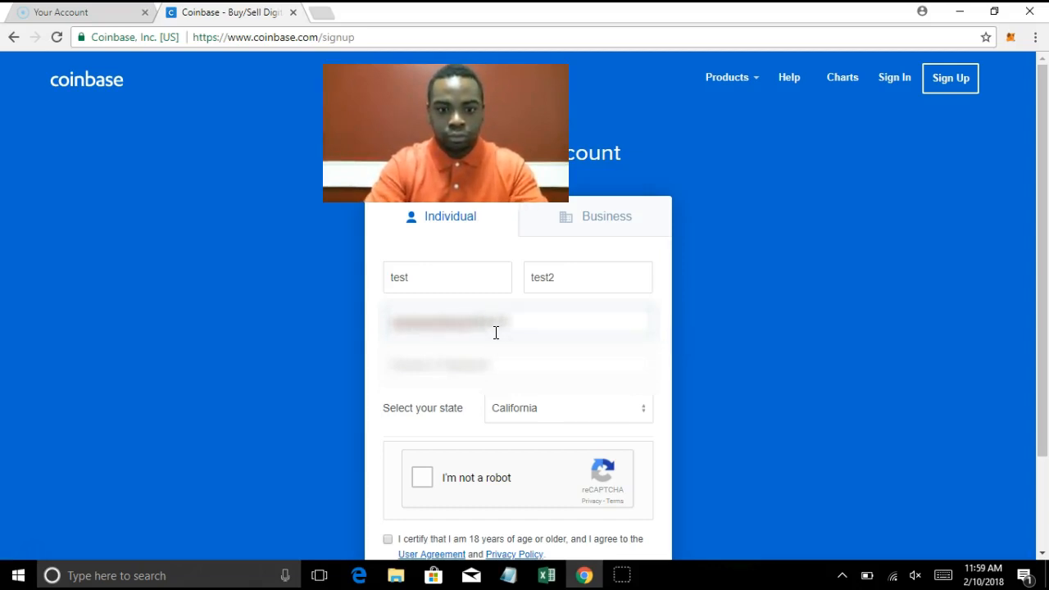
pyautogui.click(512, 365)
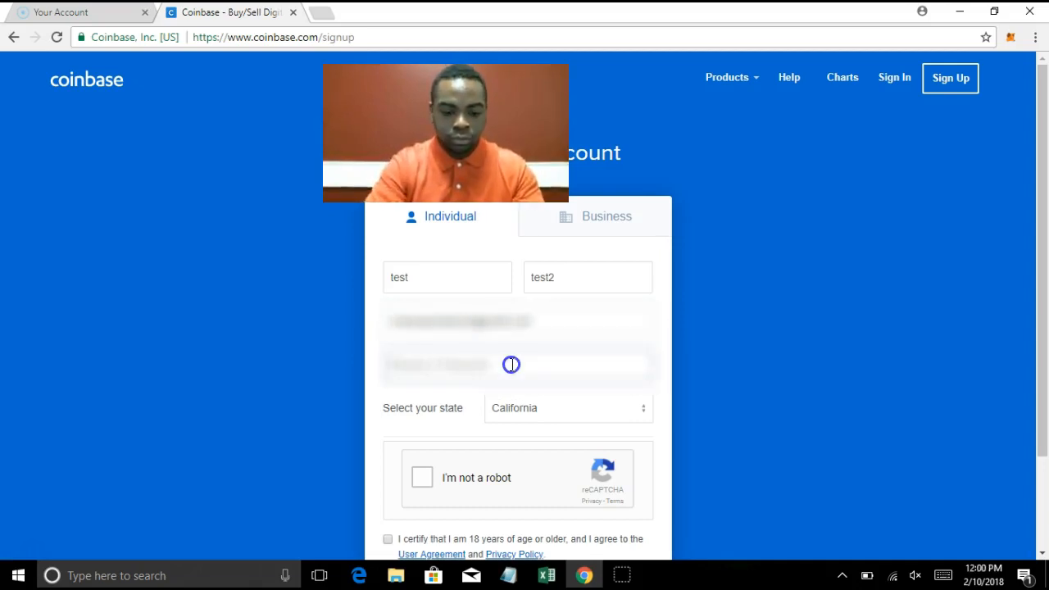
pyautogui.write('tes')
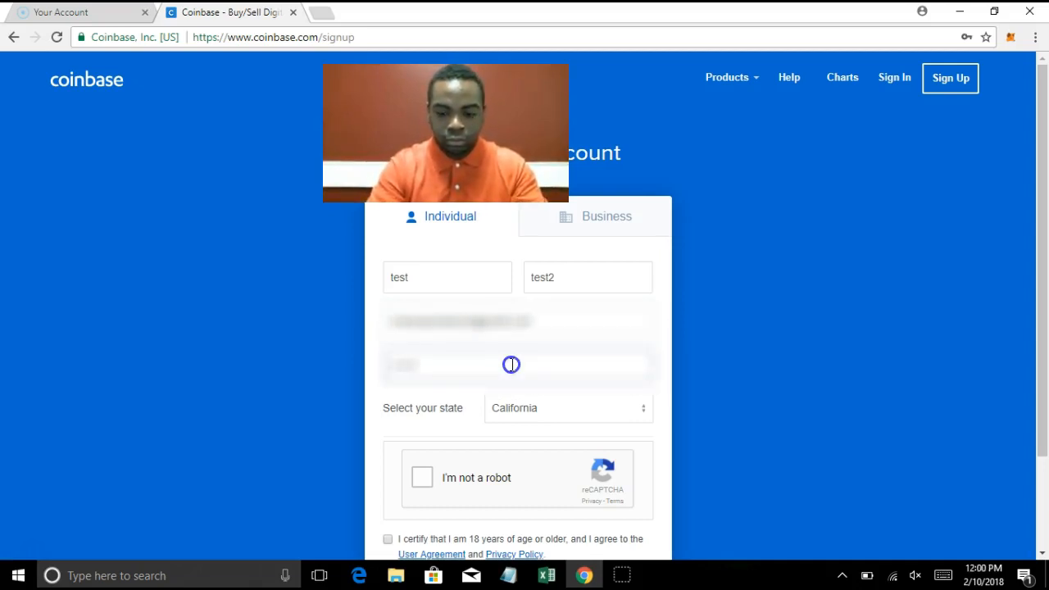
pyautogui.write('•••••')
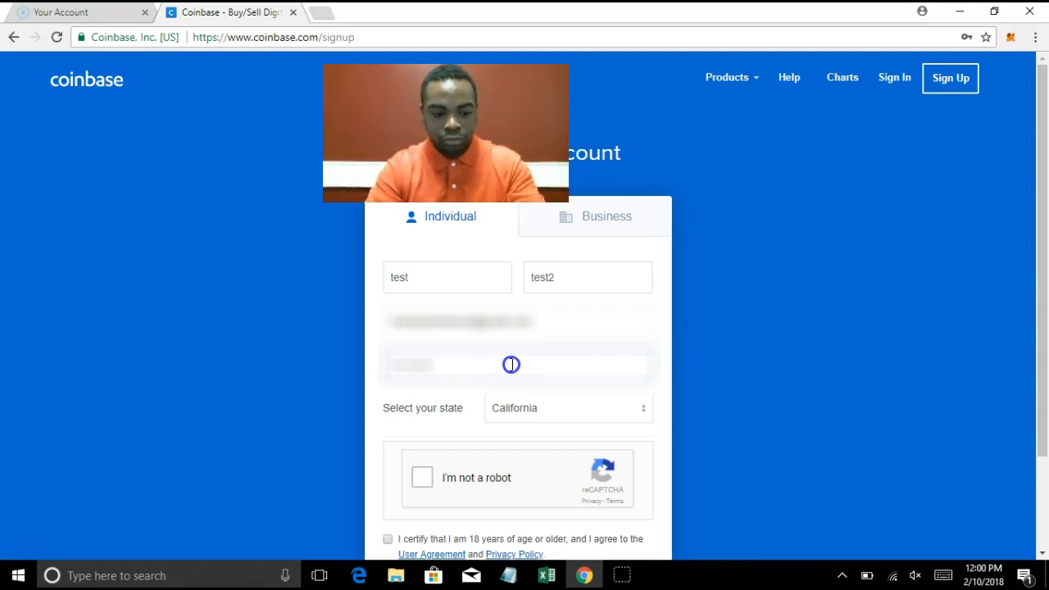
pyautogui.click(524, 425)
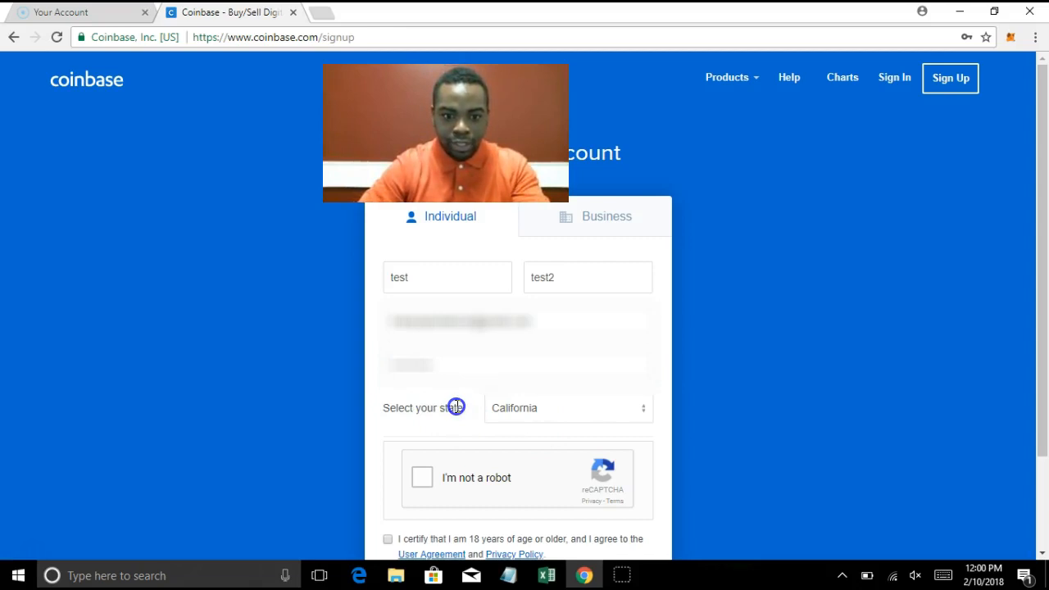
# Keep California selected as the state in the sign-up form
pyautogui.click(1045, 254)
pyautogui.moveTo(1045, 253); pyautogui.dragTo(1044, 307)
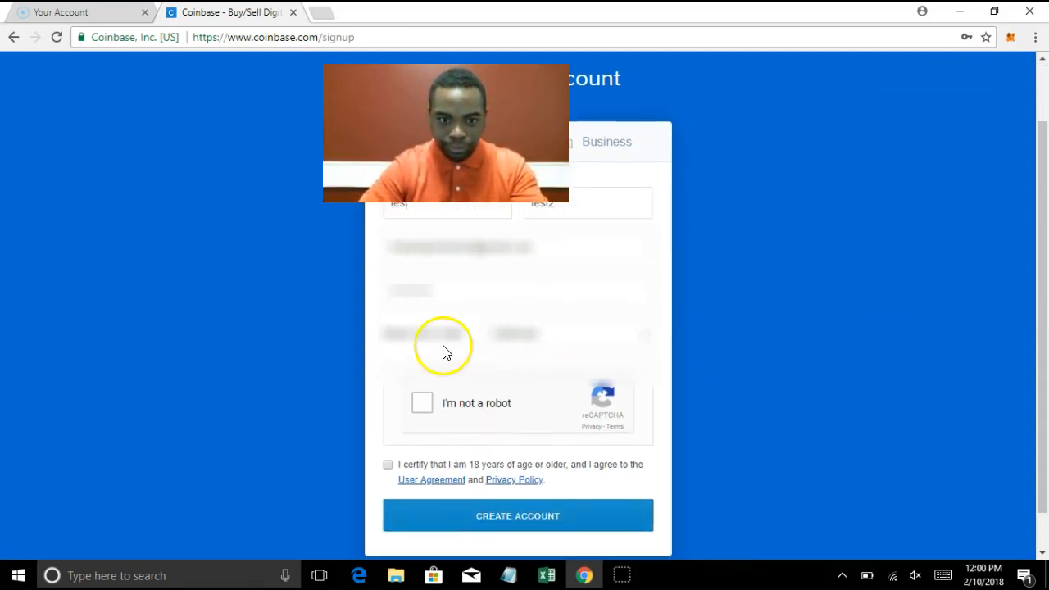
pyautogui.click(519, 339)
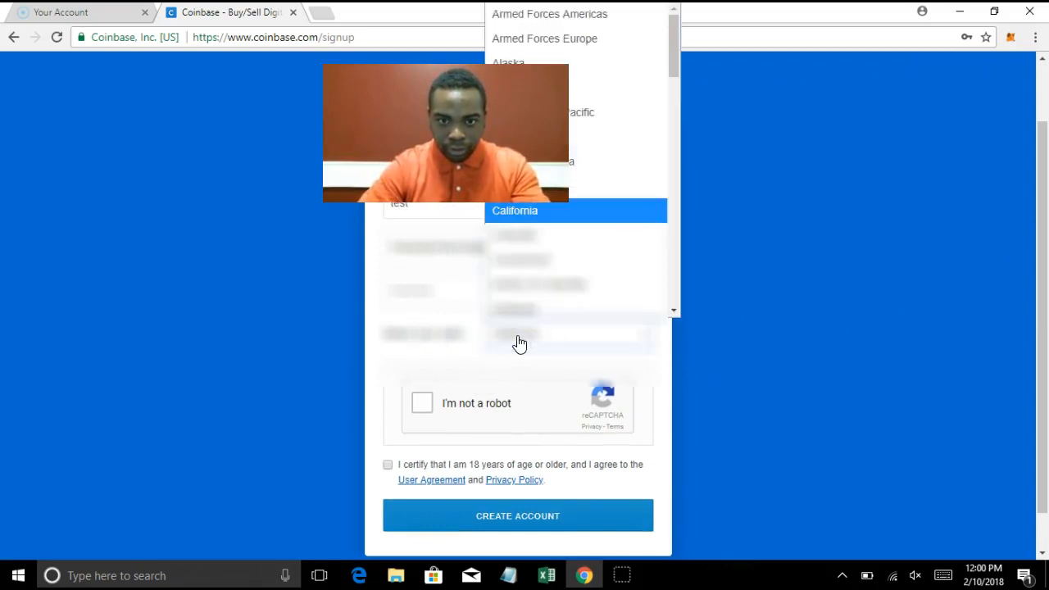
pyautogui.click(590, 215)
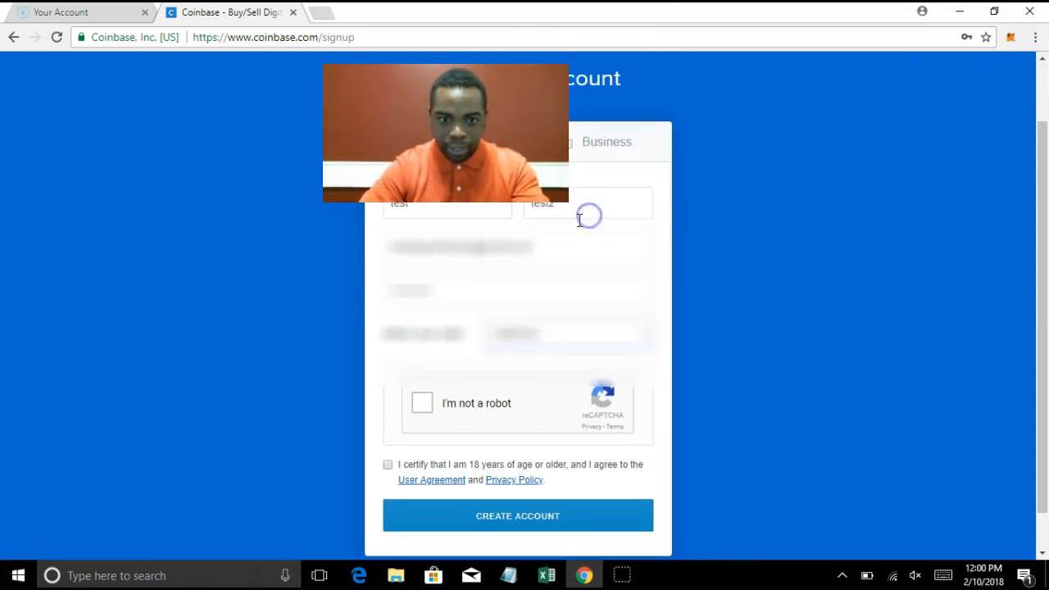
pyautogui.click(437, 335)
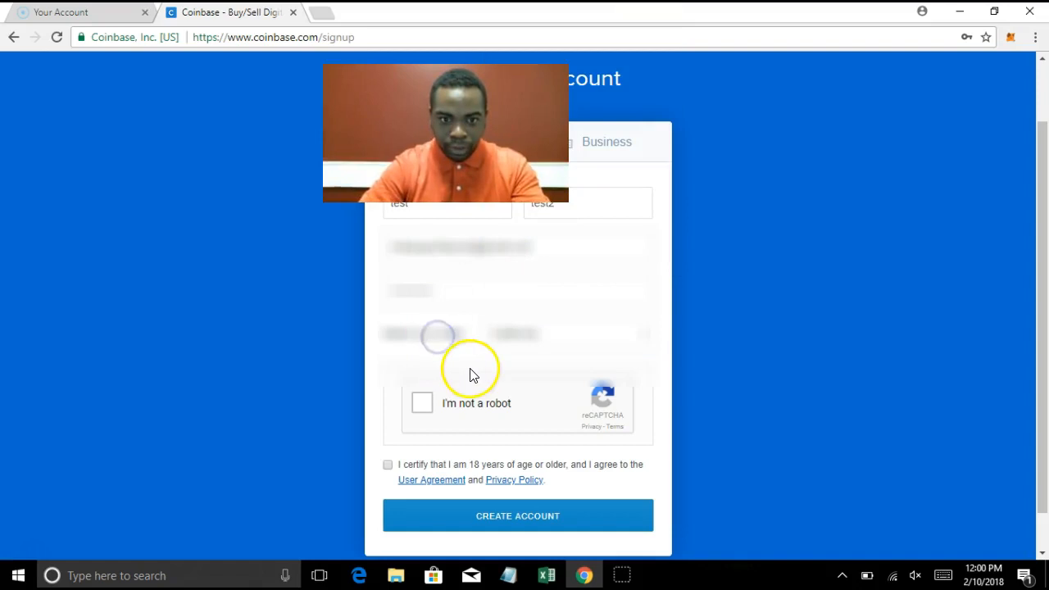
# Pass the robot check, certify being 18 or older with terms accepted, and create the account
pyautogui.click(422, 402)
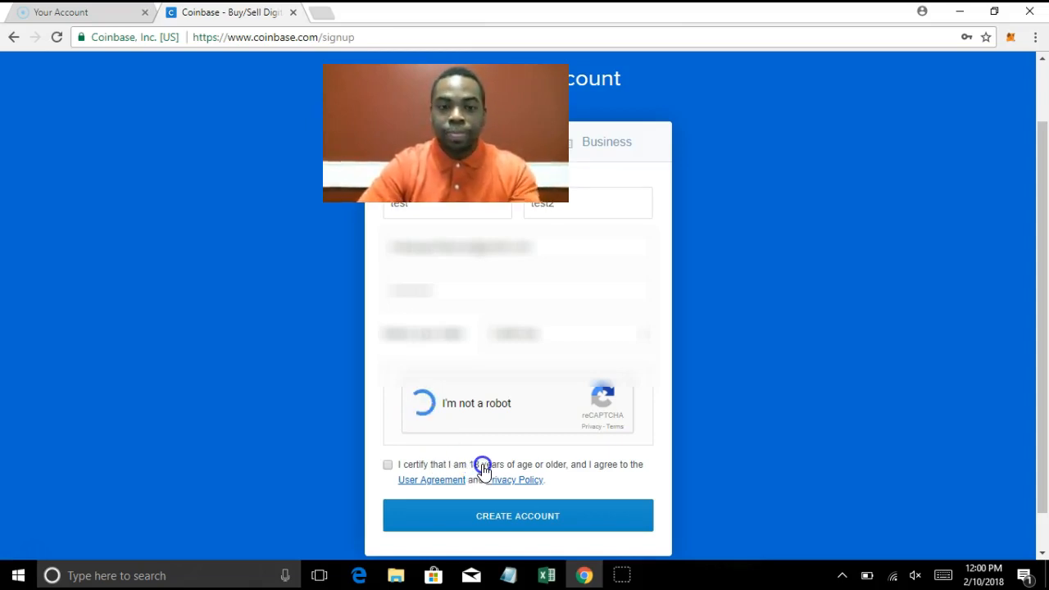
pyautogui.click(389, 465)
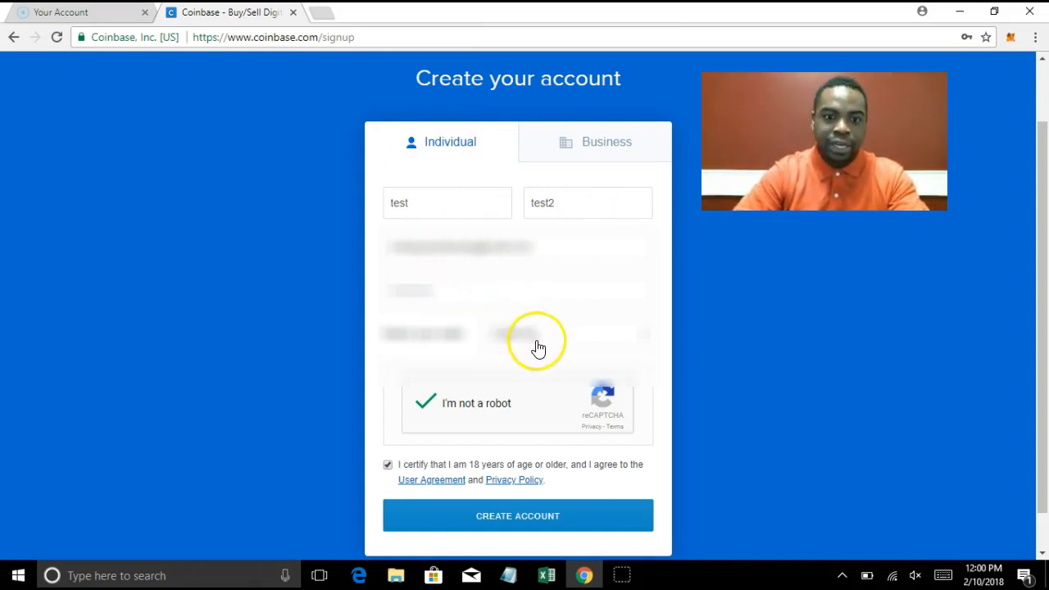
pyautogui.click(601, 367)
pyautogui.rightClick(601, 367)
pyautogui.click(567, 365)
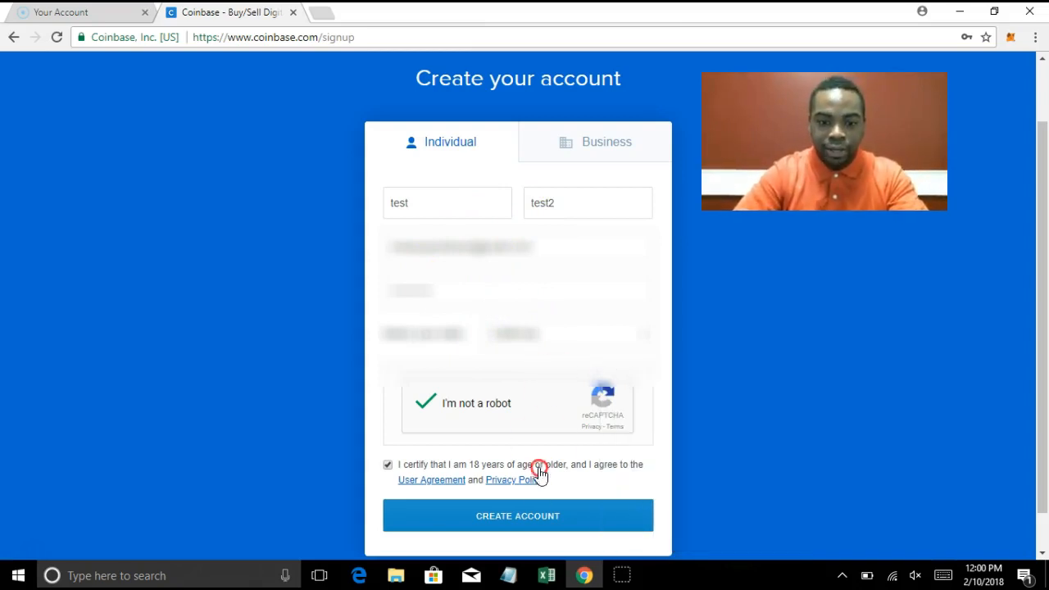
pyautogui.click(545, 520)
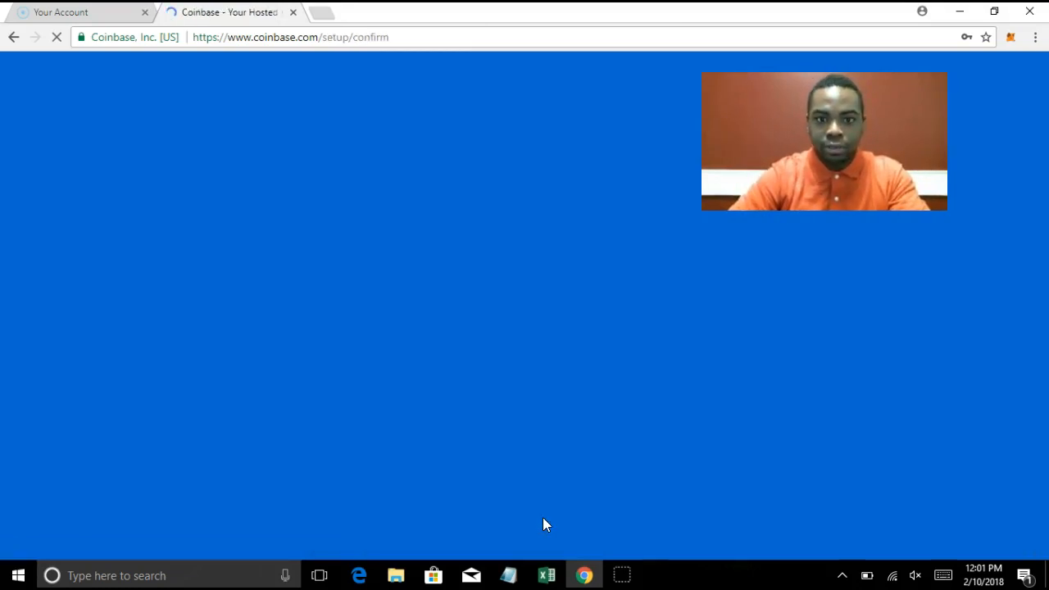
# Scroll the Verify your email page and bring up the 'Please Verify Your Email Address' message in Gmail
pyautogui.click(403, 323)
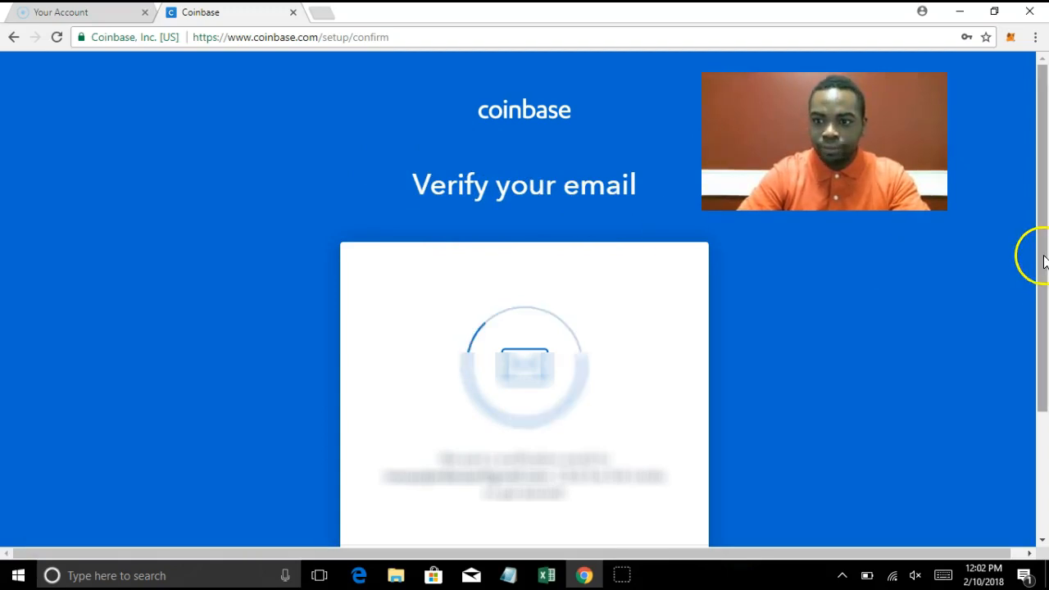
pyautogui.moveTo(1033, 330); pyautogui.dragTo(816, 386)
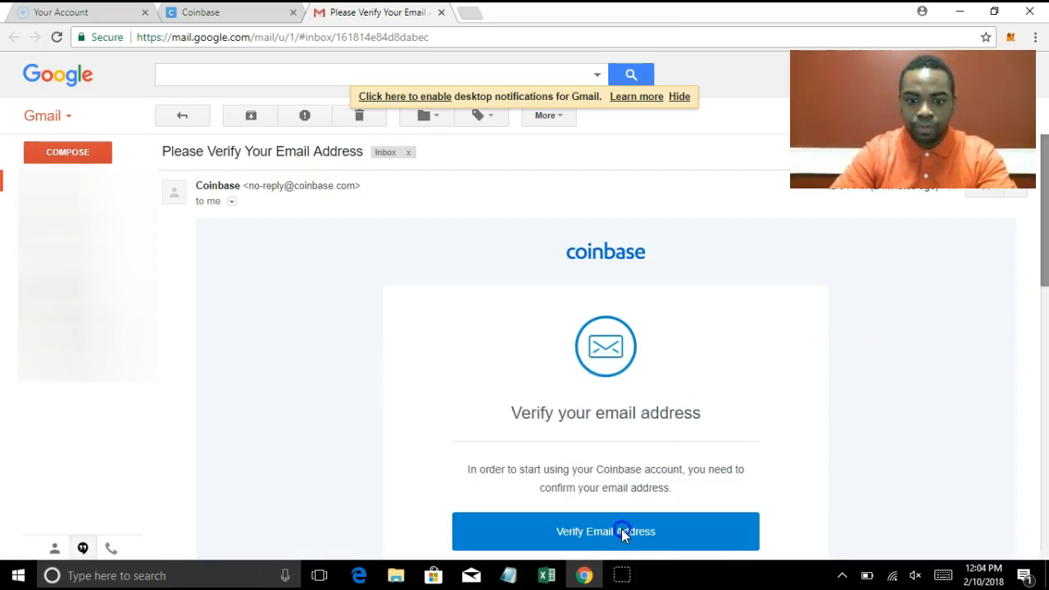
# Follow the Verify Email Address link in the Gmail message to reach Coinbase's Add a phone number page
pyautogui.click(556, 534)
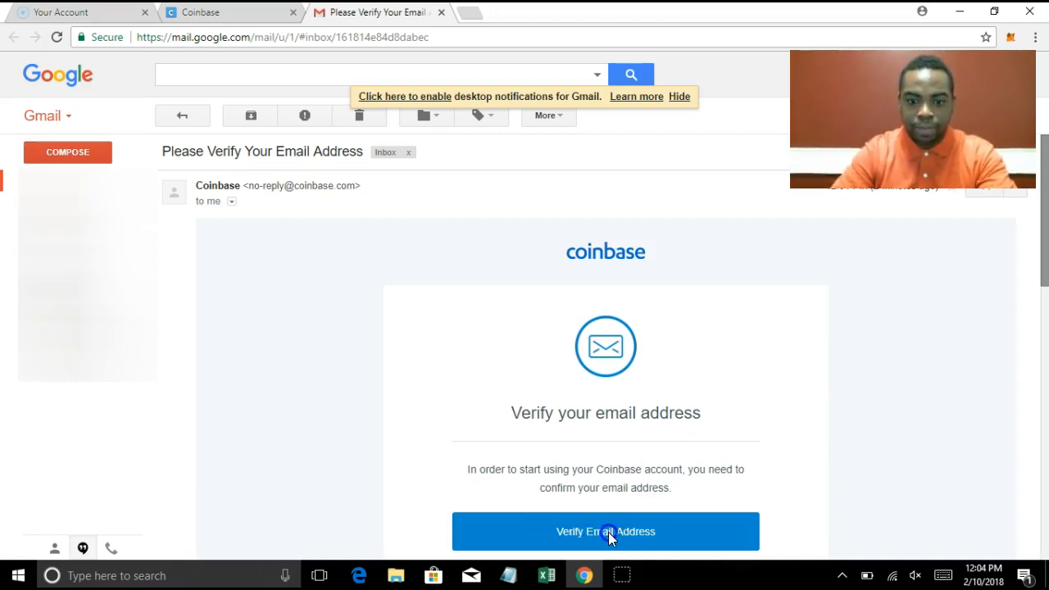
pyautogui.scroll(-2, 609, 534)
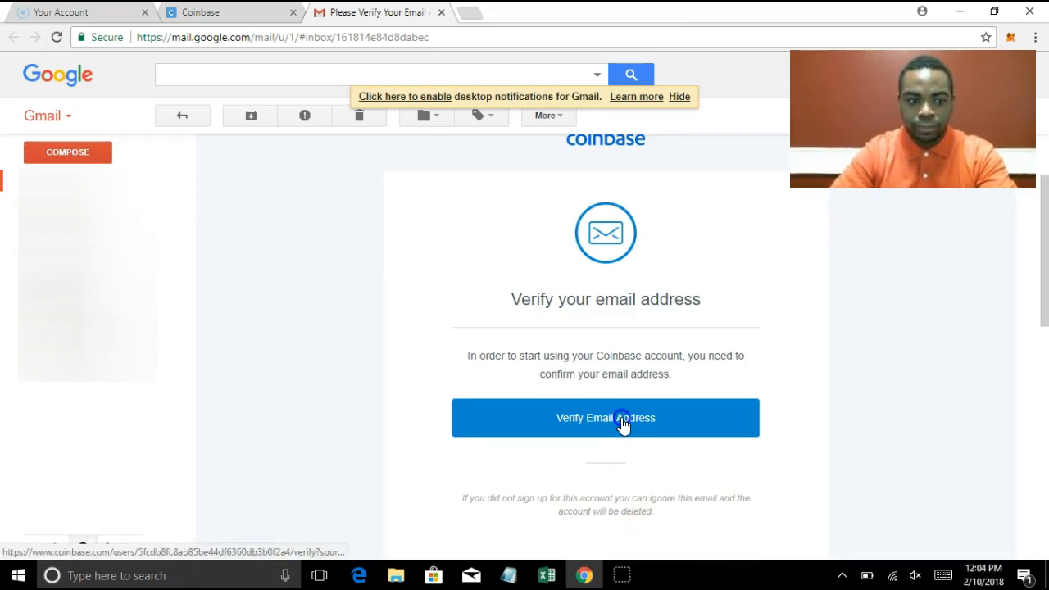
pyautogui.click(623, 420)
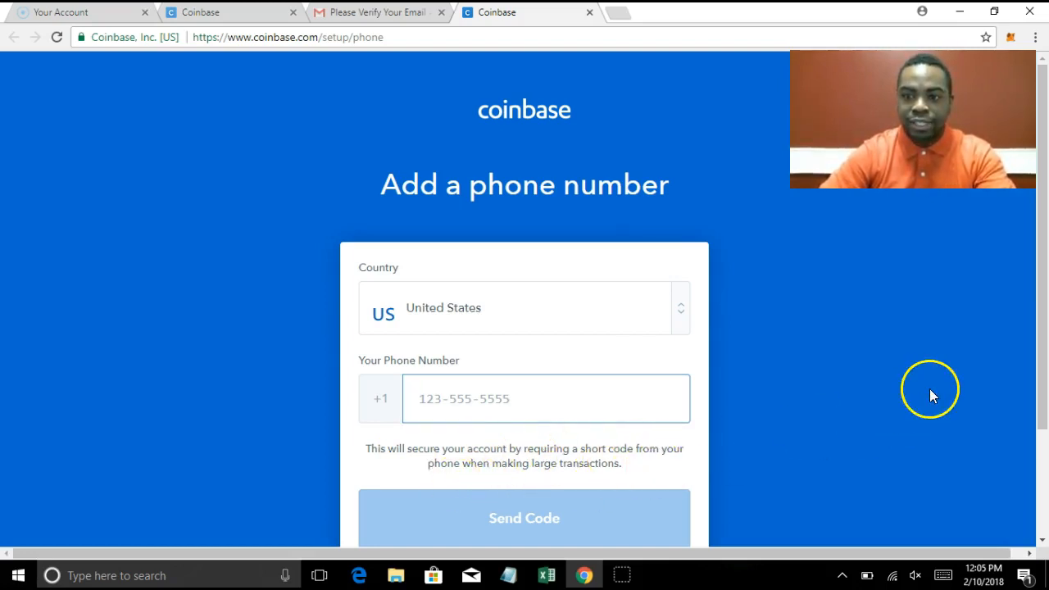
# Enter the account's United States phone number, send a code, and submit the seven-digit SMS code
pyautogui.scroll(-1, 1043, 377)
pyautogui.scroll(-1, 1045, 399)
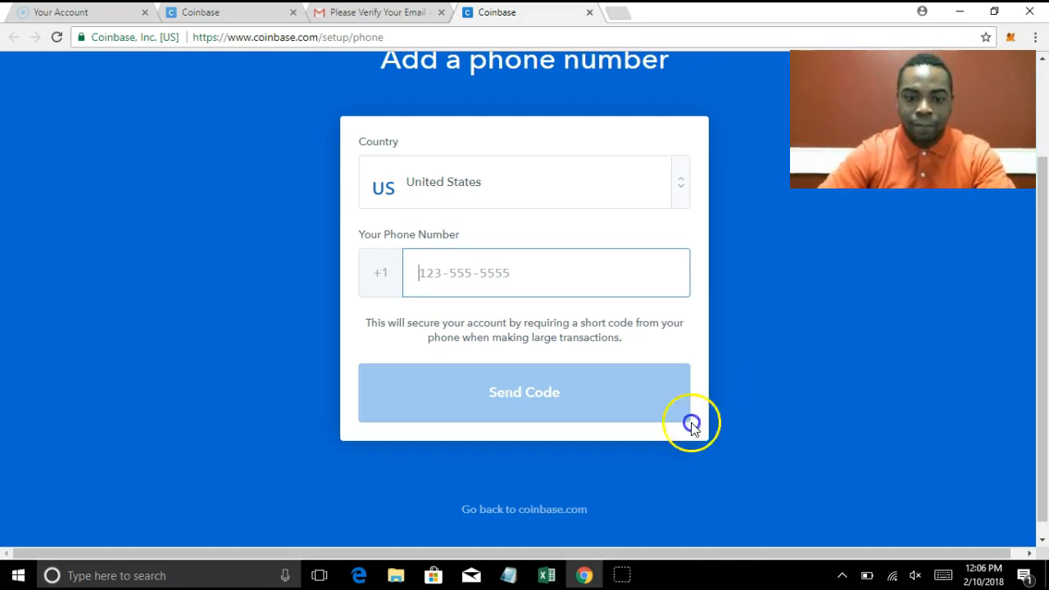
pyautogui.click(572, 512)
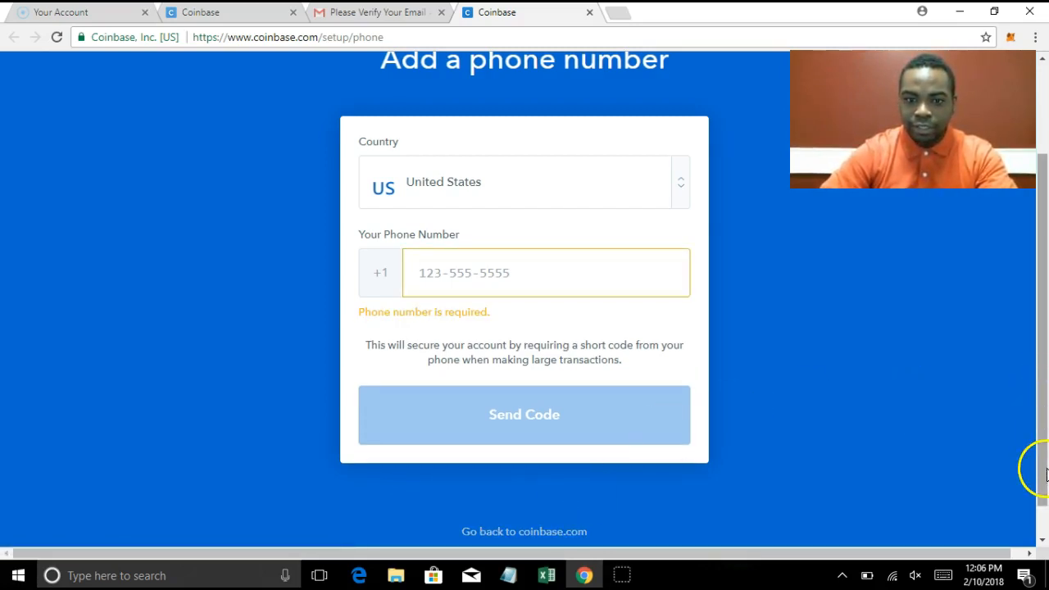
pyautogui.click(556, 273)
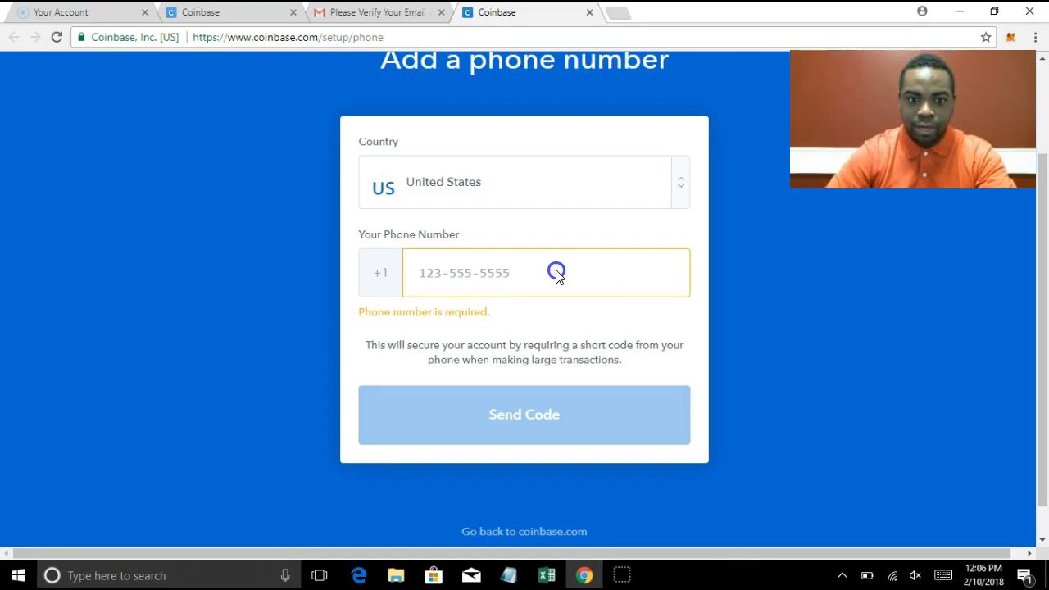
pyautogui.write('****')
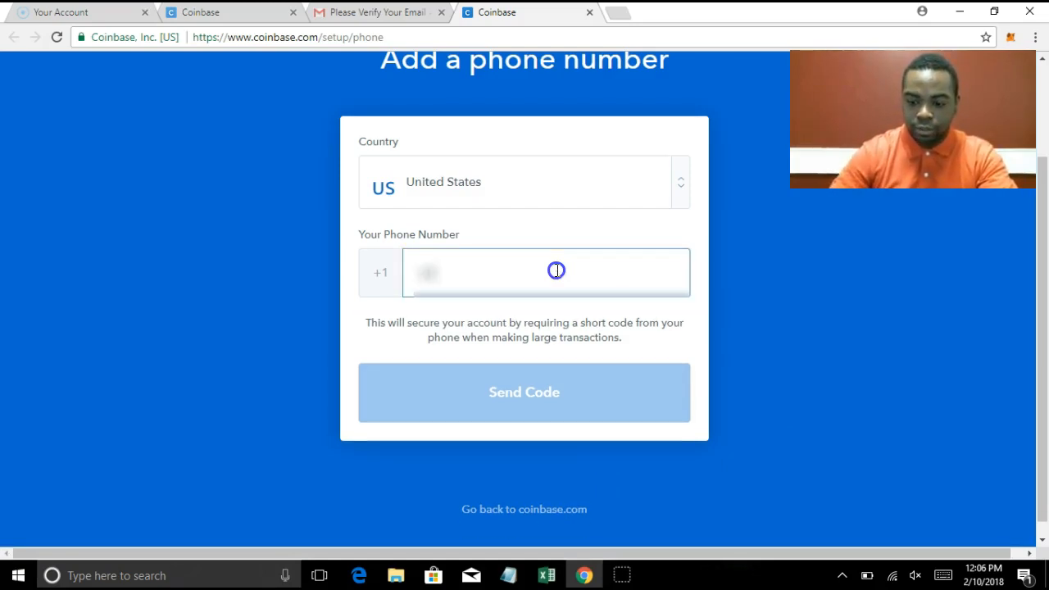
pyautogui.write('******')
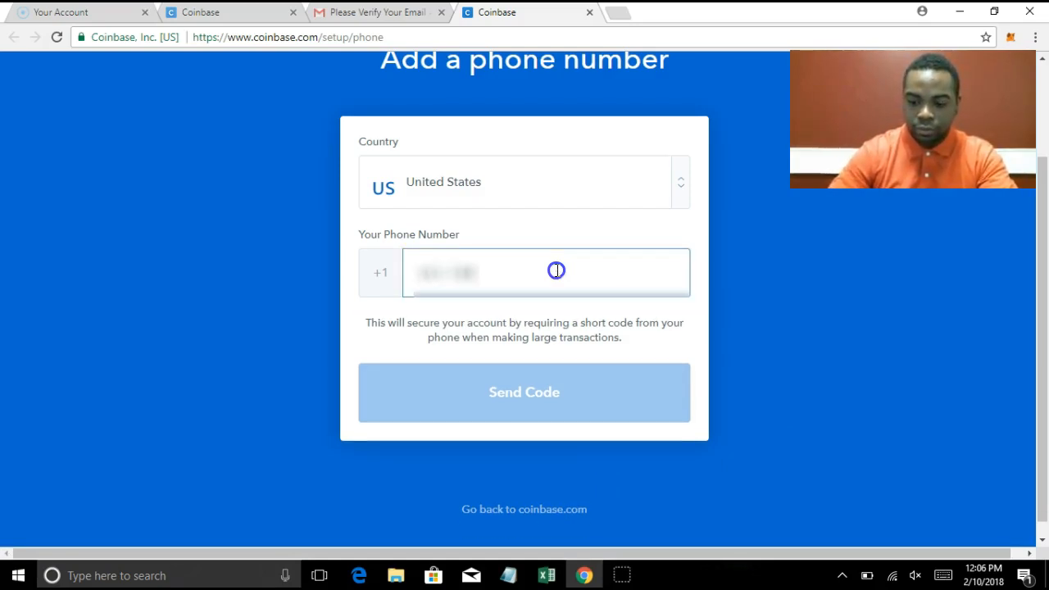
pyautogui.write('*')
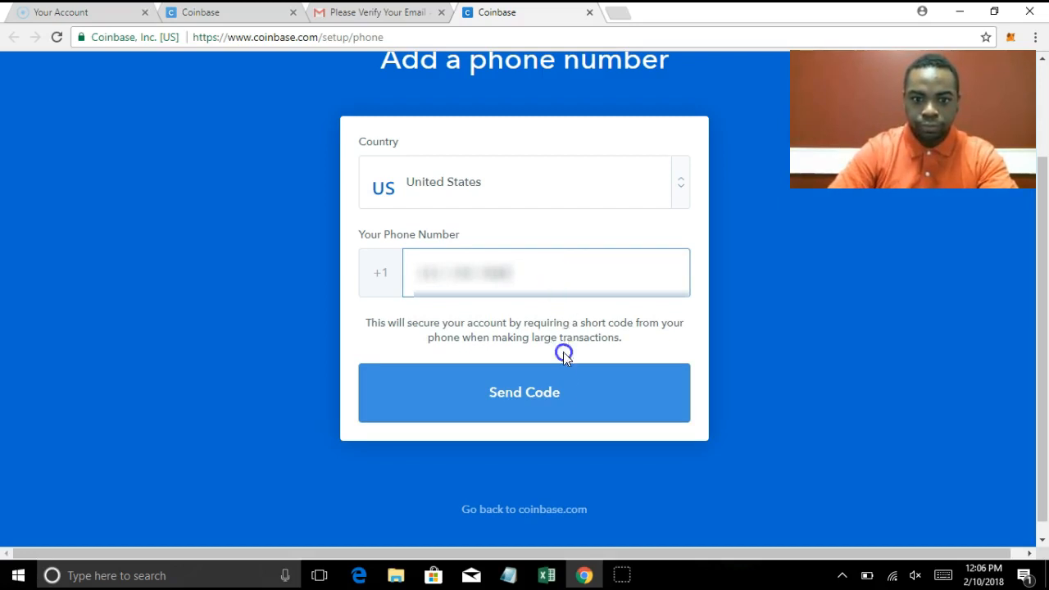
pyautogui.click(565, 385)
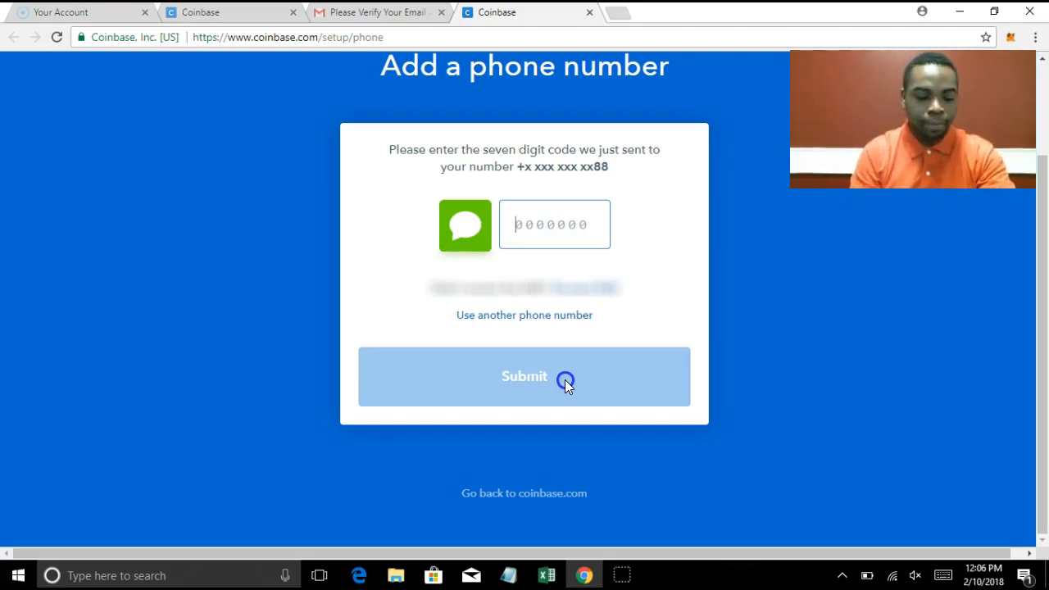
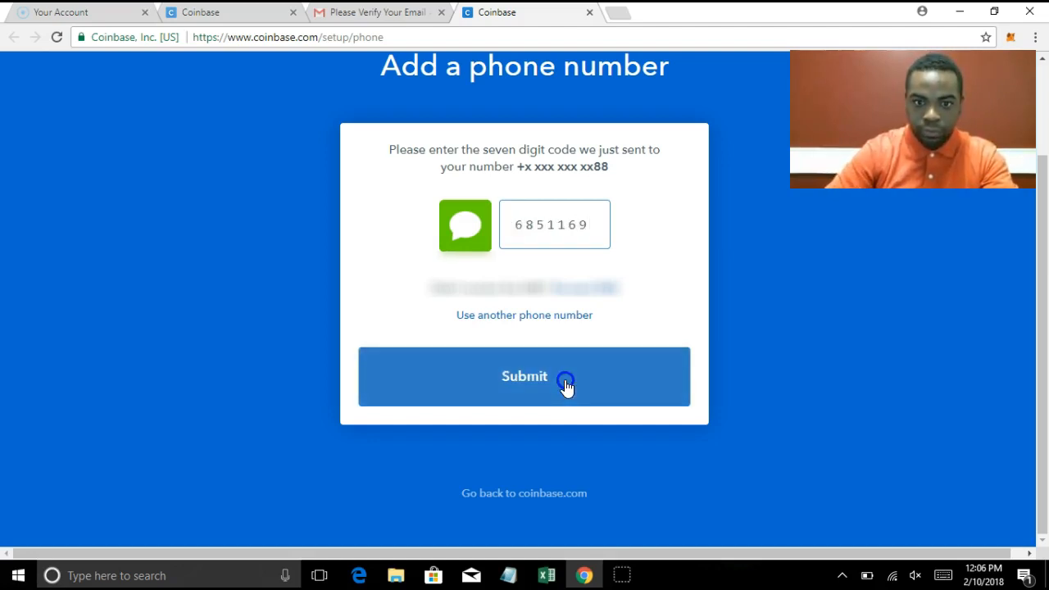
pyautogui.click(565, 381)
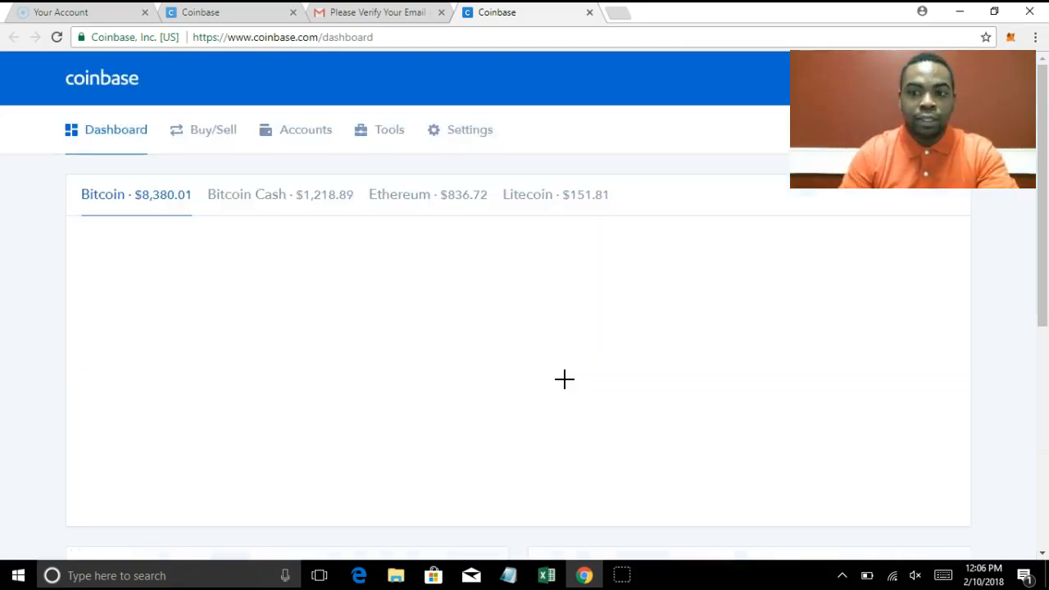
# Let the Dashboard load, scroll through its panels, and return to Bitcoin's one-month chart
pyautogui.click(825, 294)
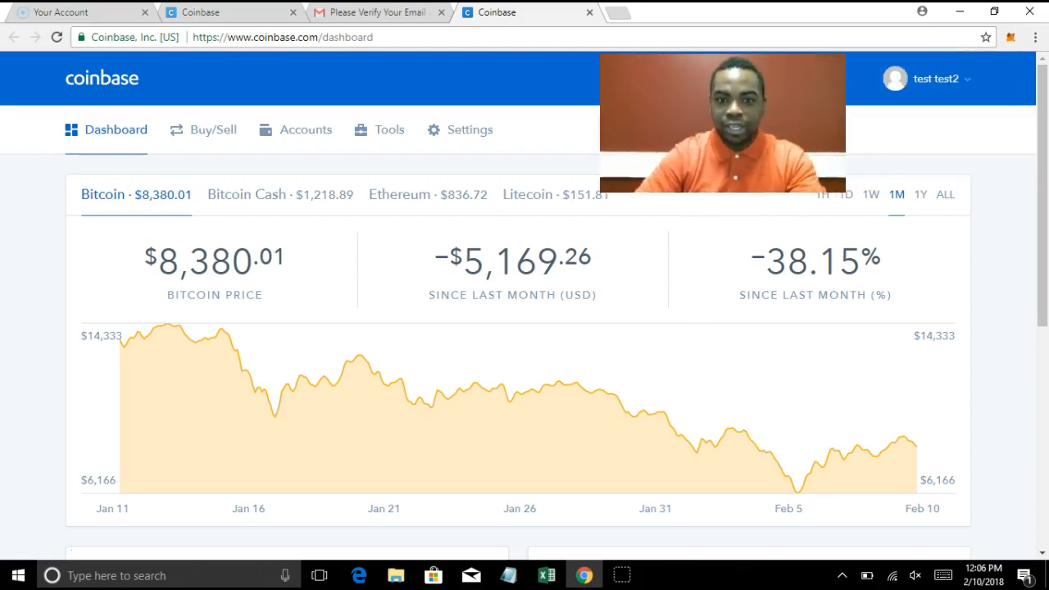
pyautogui.click(1042, 129)
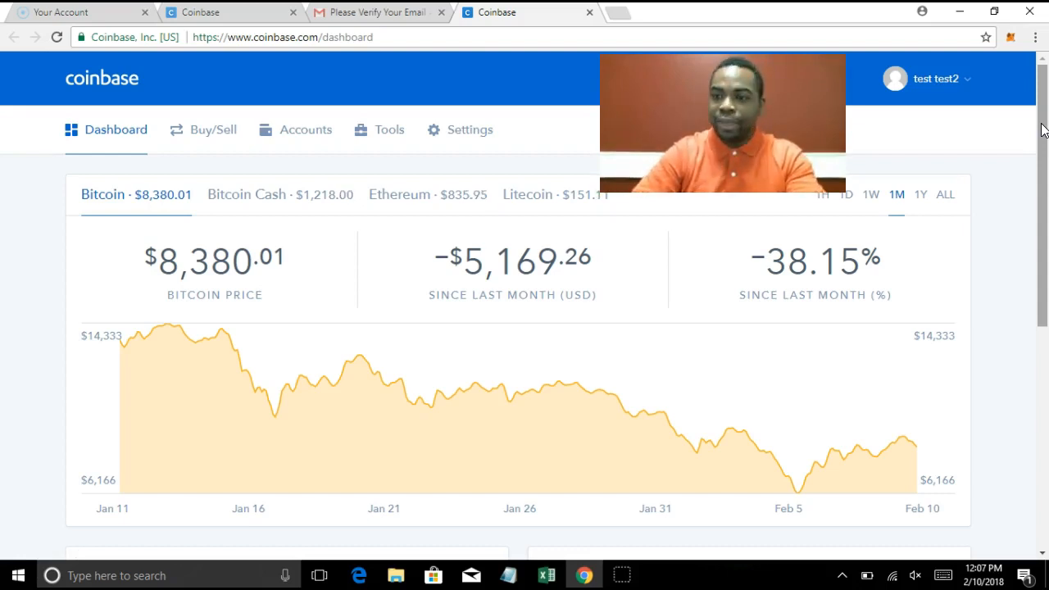
pyautogui.moveTo(1042, 130); pyautogui.dragTo(1019, 117)
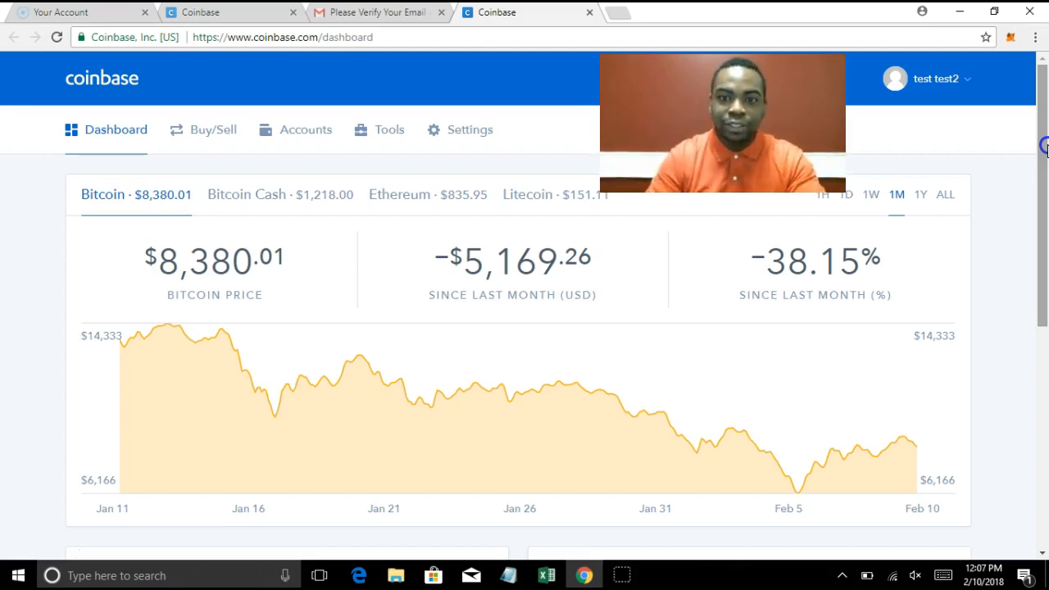
pyautogui.moveTo(1046, 146); pyautogui.dragTo(1046, 316)
pyautogui.moveTo(1039, 233); pyautogui.dragTo(979, 164)
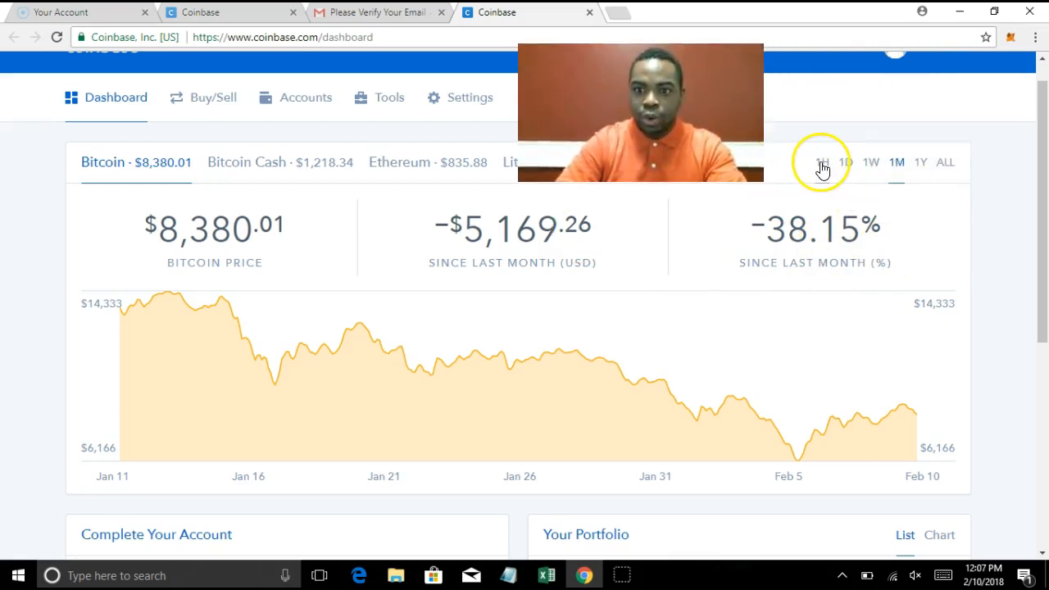
# Cycle the Bitcoin chart through 1H, 1D, 1W, 1M, 1Y and ALL, checking a price point
pyautogui.click(823, 164)
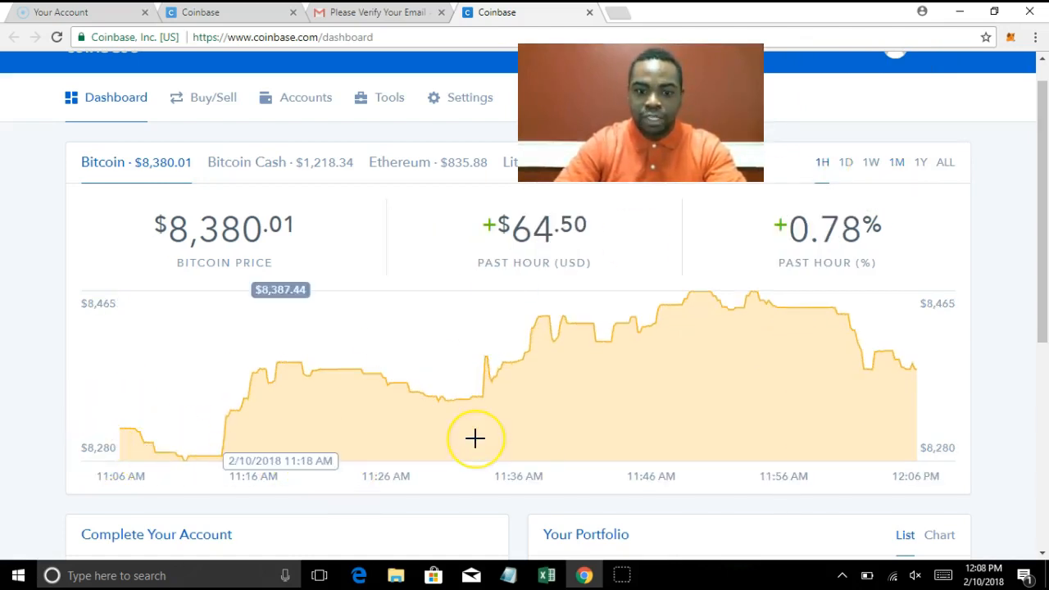
pyautogui.click(133, 461)
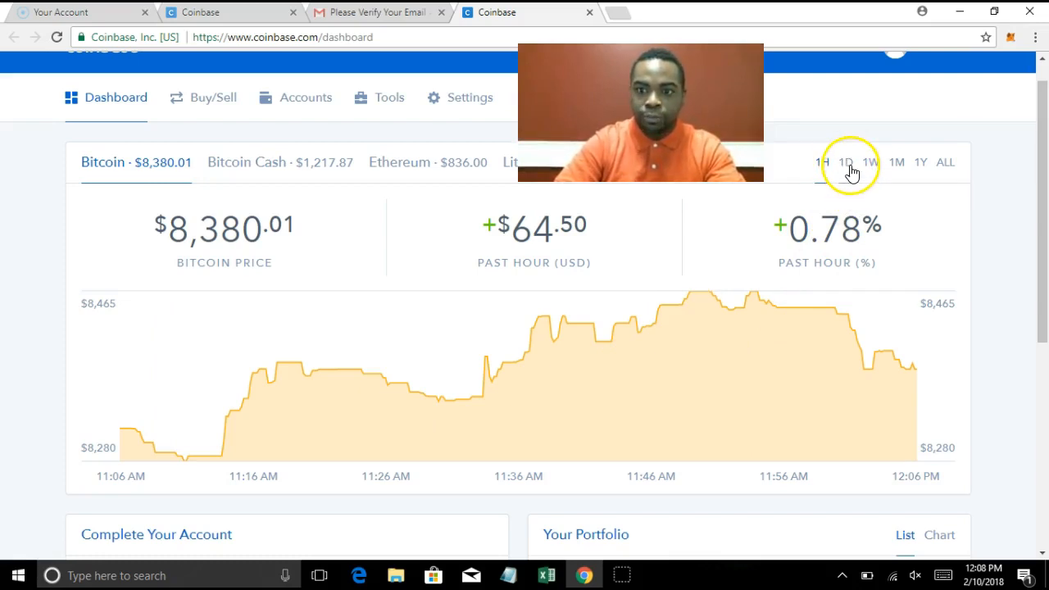
pyautogui.click(849, 168)
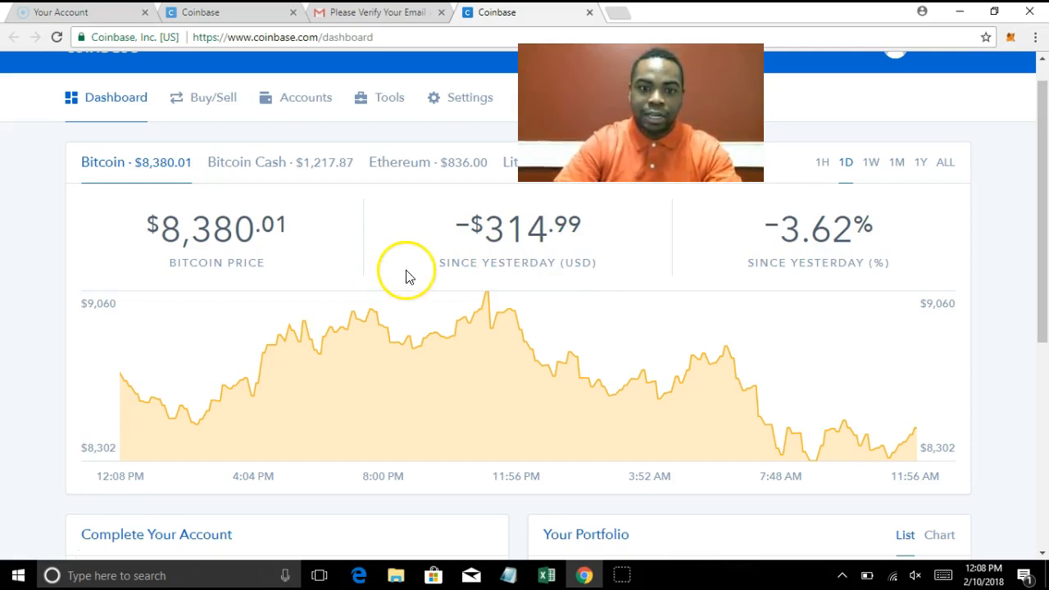
pyautogui.click(874, 165)
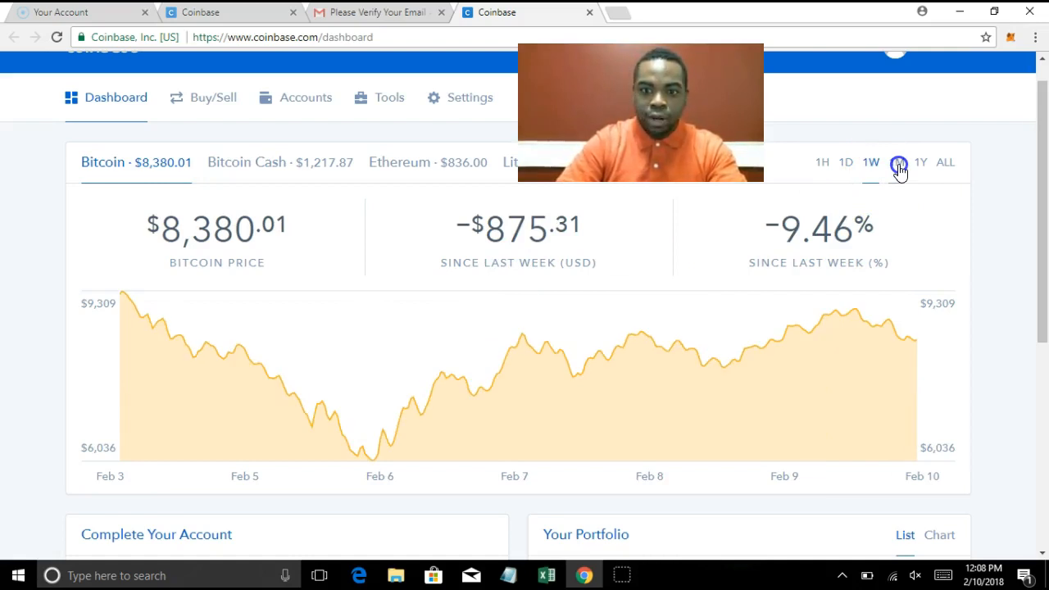
pyautogui.click(899, 164)
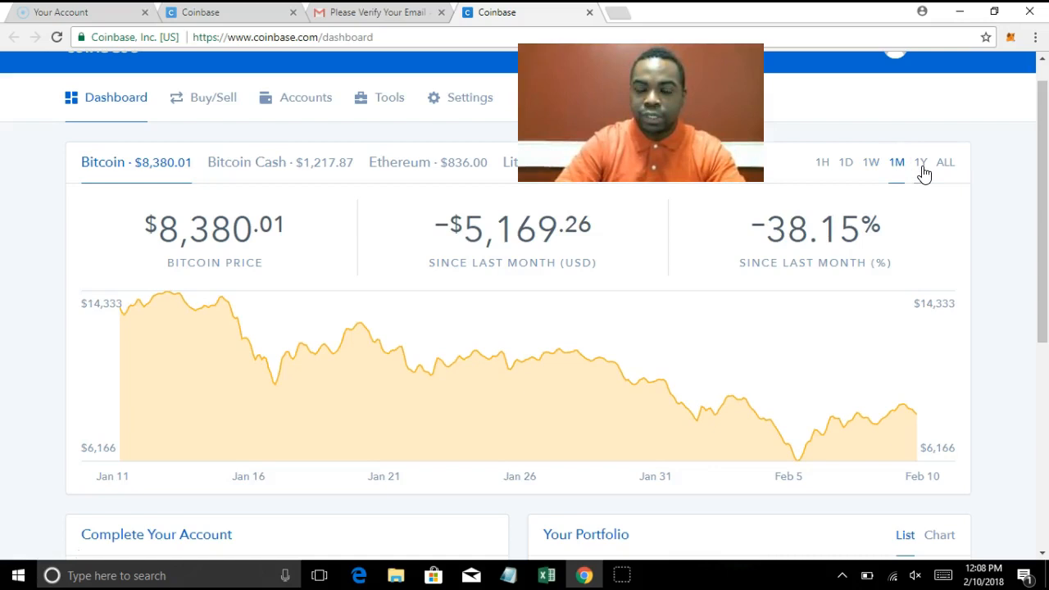
pyautogui.click(922, 163)
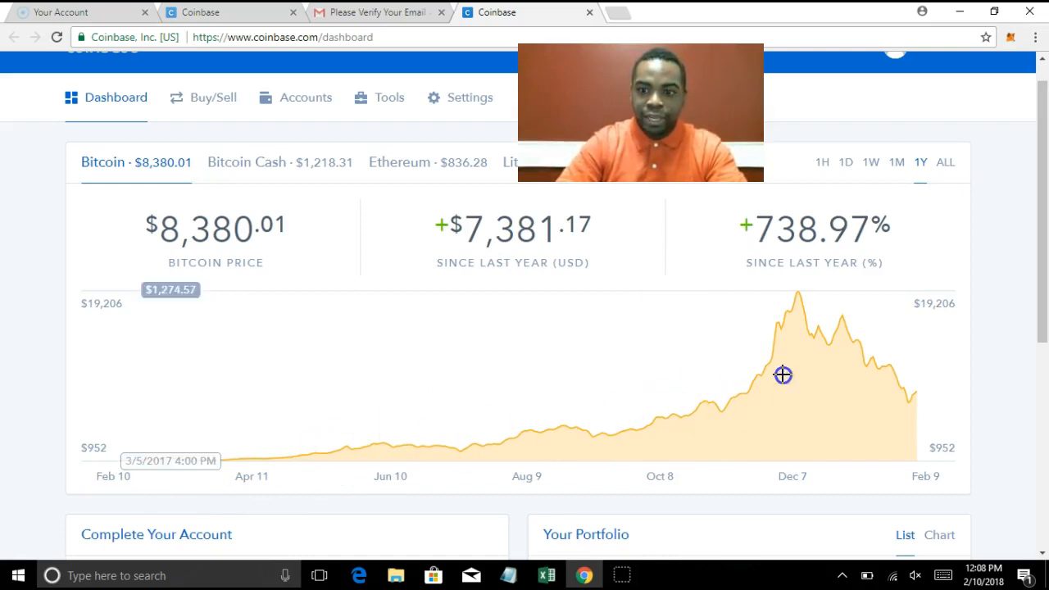
pyautogui.click(949, 165)
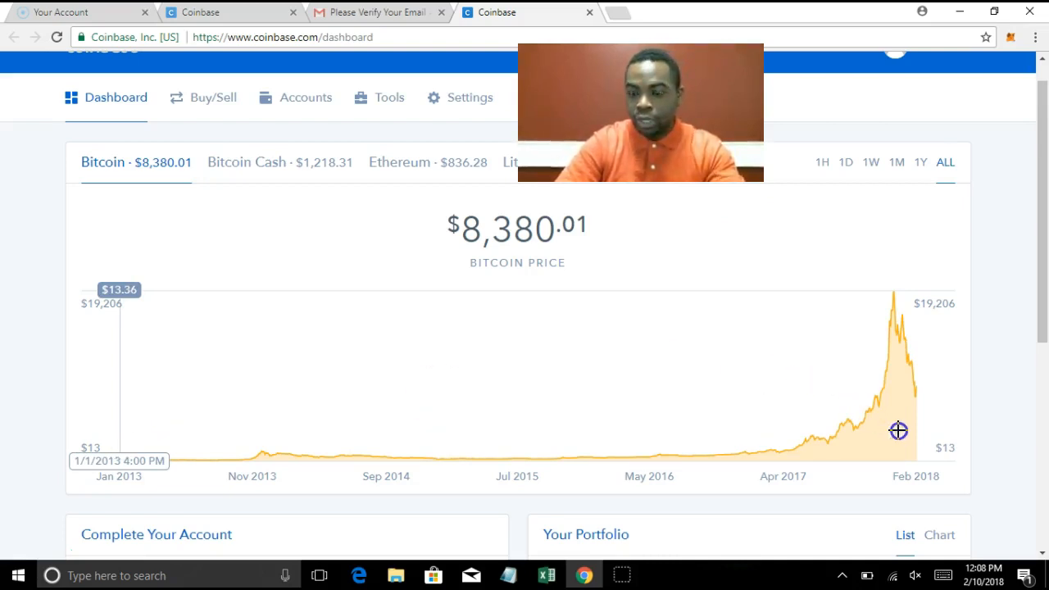
pyautogui.click(839, 432)
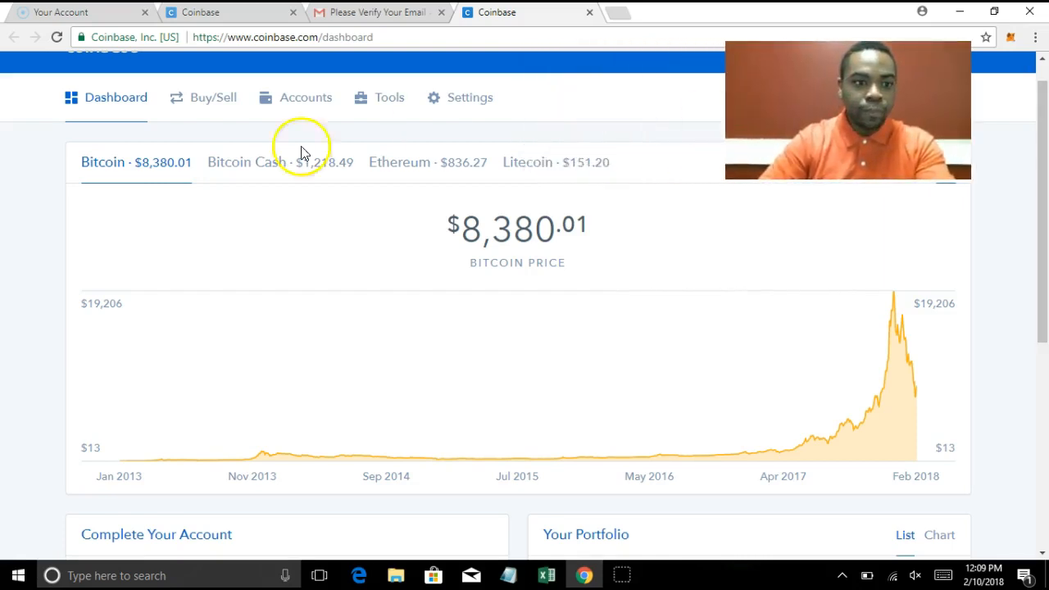
# Switch the chart through Bitcoin Cash, Ethereum and Litecoin, then scroll down to the account checklist
pyautogui.click(252, 175)
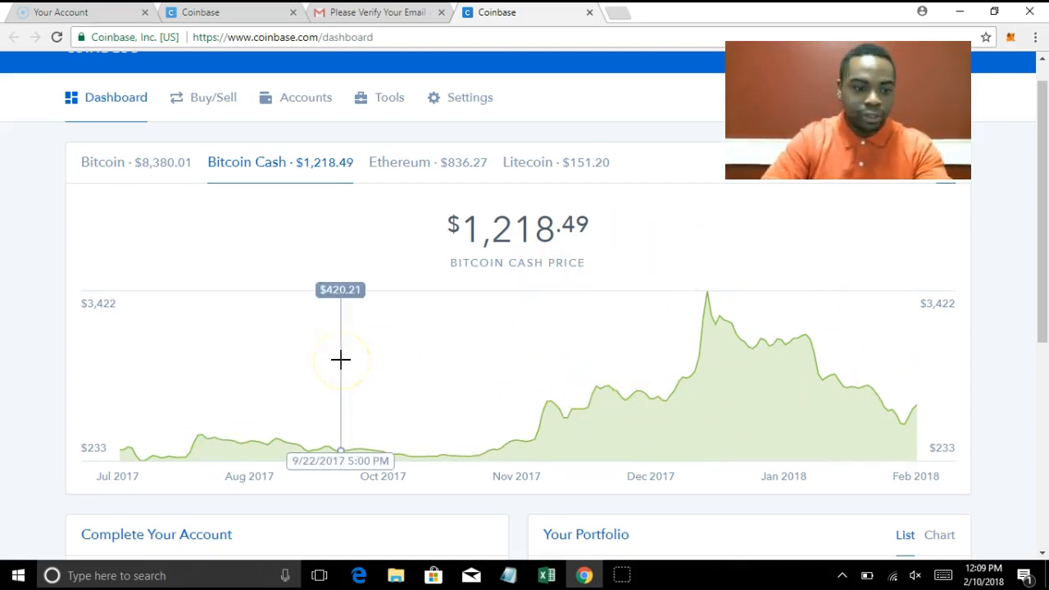
pyautogui.click(412, 168)
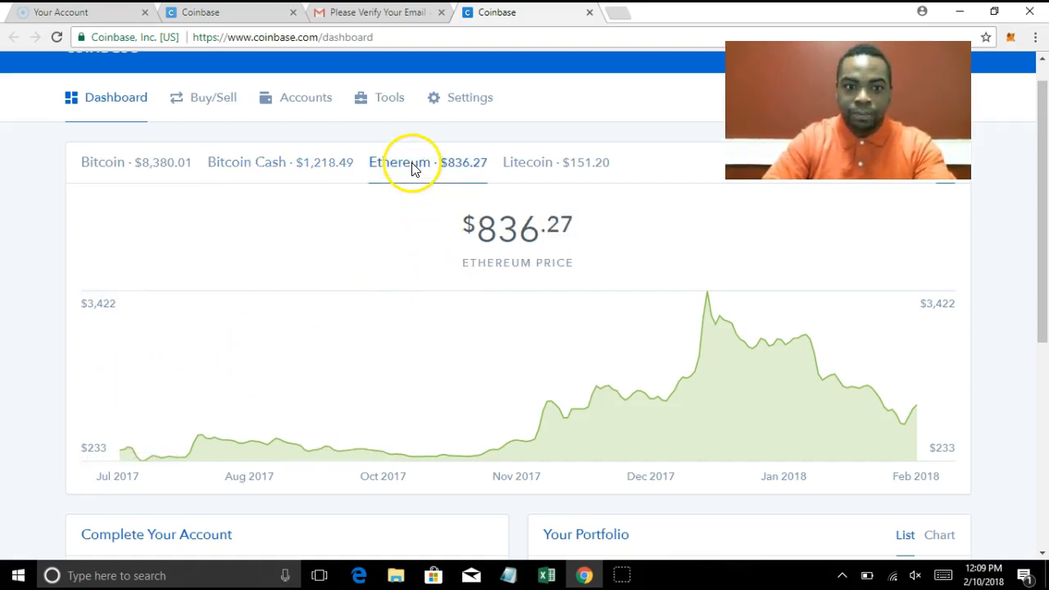
pyautogui.click(570, 161)
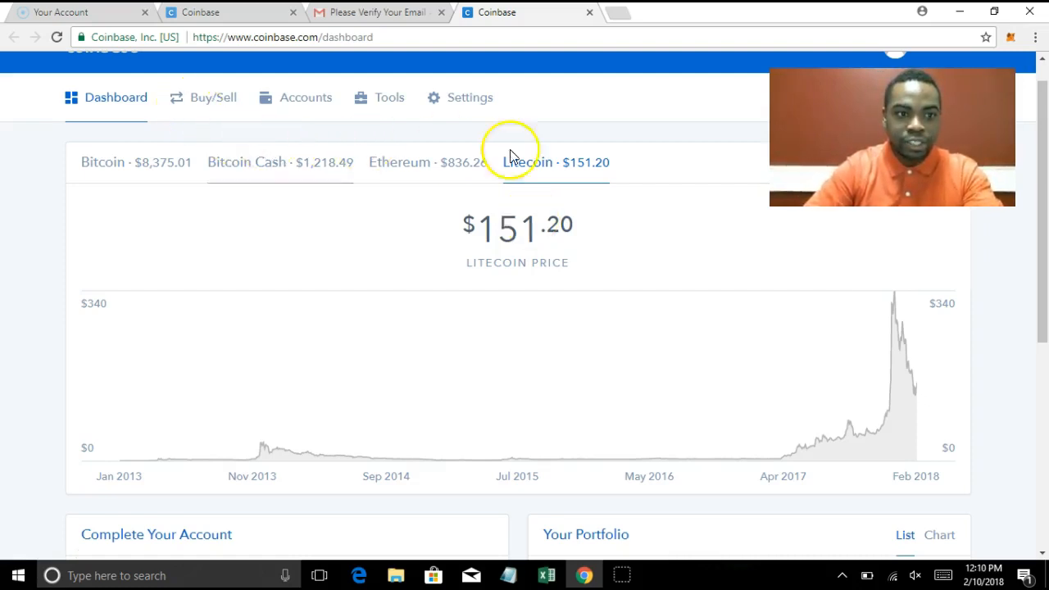
pyautogui.moveTo(1042, 178); pyautogui.dragTo(1042, 348)
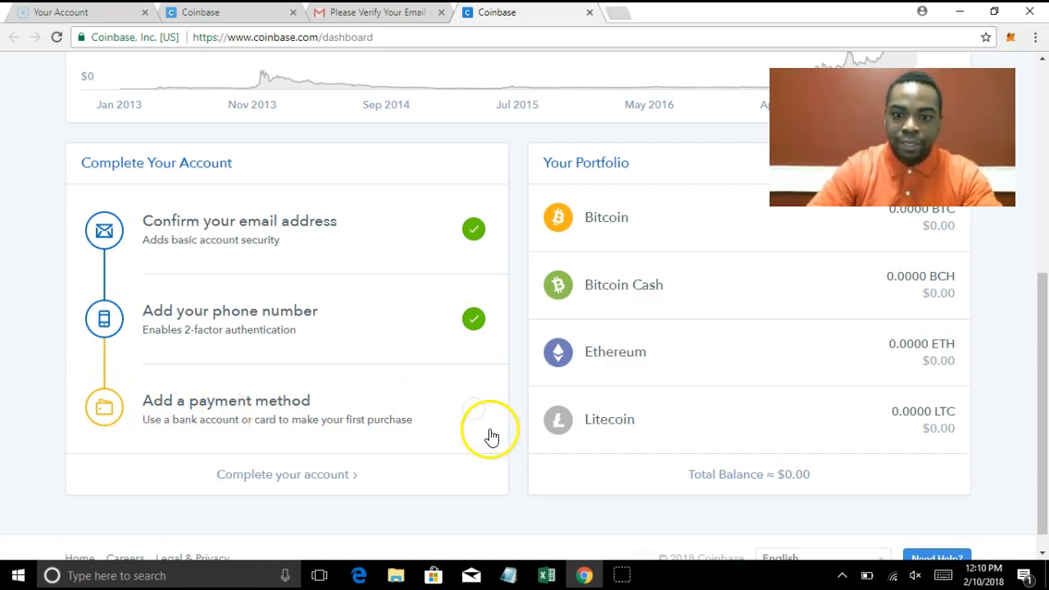
# Switch Your Portfolio from List to Chart view, showing a $0.00 total balance
pyautogui.moveTo(1045, 378); pyautogui.dragTo(1043, 351)
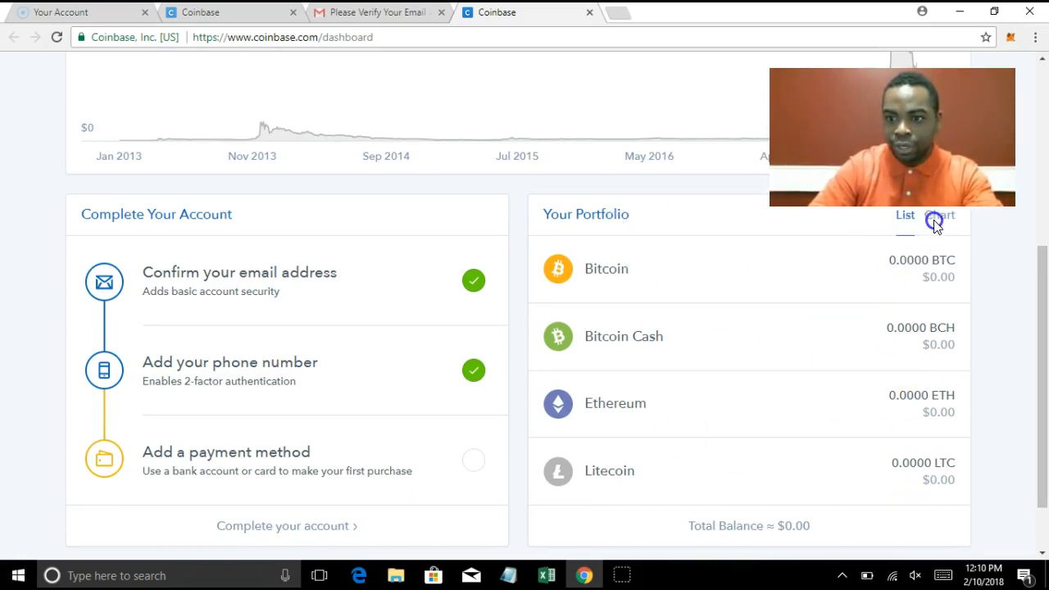
pyautogui.click(936, 223)
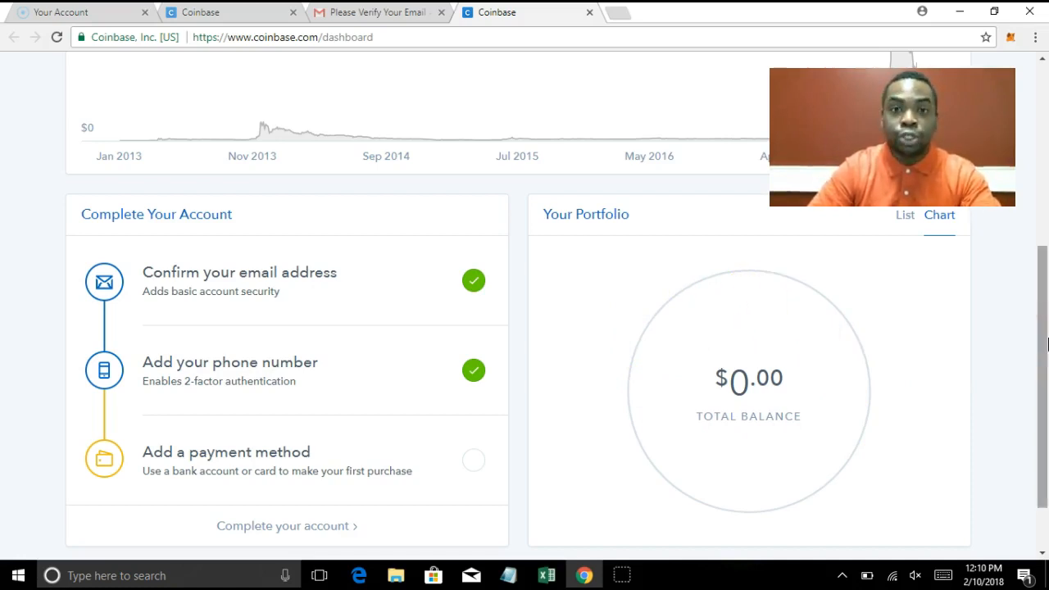
pyautogui.moveTo(1045, 312); pyautogui.dragTo(1036, 131)
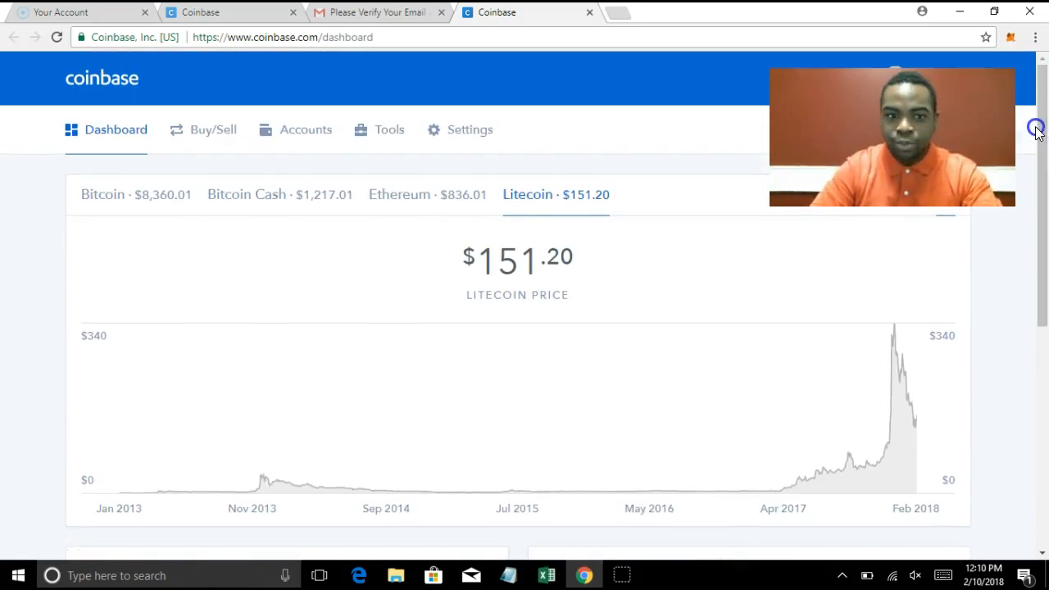
# Go to Buy/Sell and open the Sell tab, which requires adding a withdrawal method
pyautogui.click(201, 133)
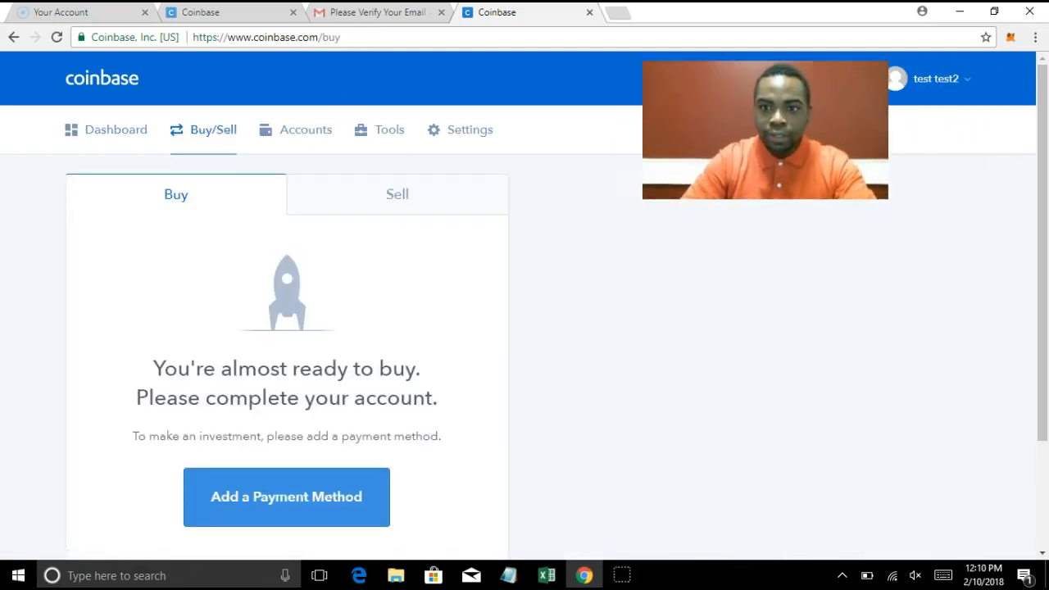
pyautogui.moveTo(1047, 164)
pyautogui.mouseDown()
pyautogui.moveTo(1044, 222)
pyautogui.moveTo(1043, 160)
pyautogui.mouseUp()
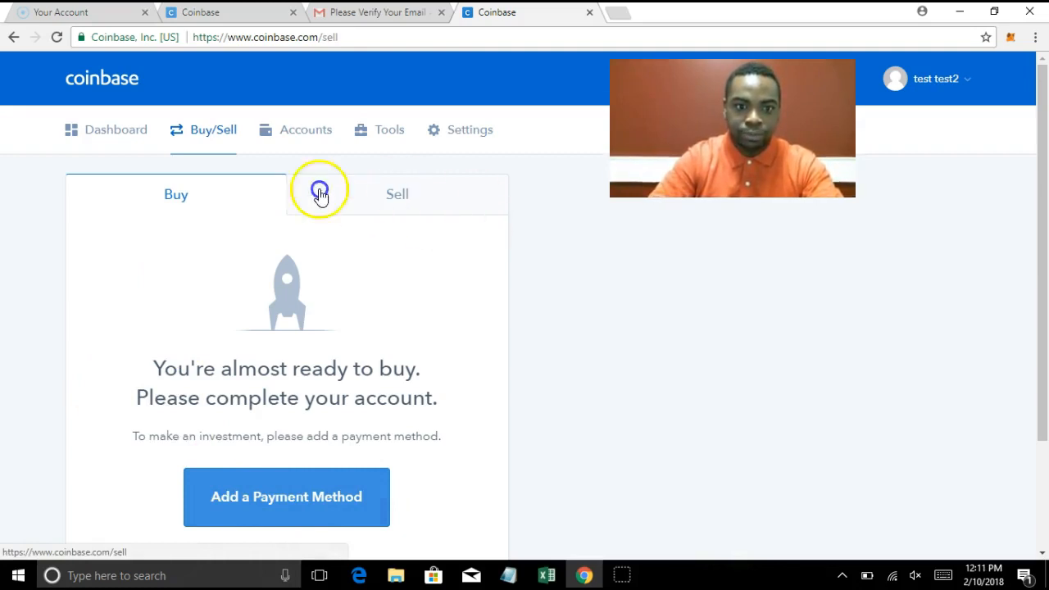
pyautogui.click(386, 204)
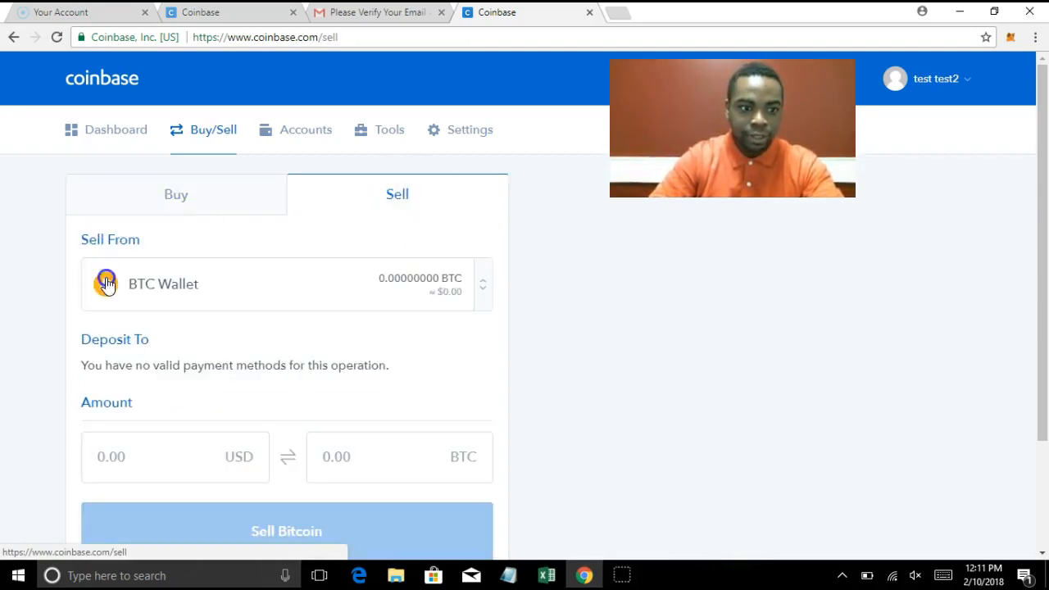
pyautogui.click(190, 403)
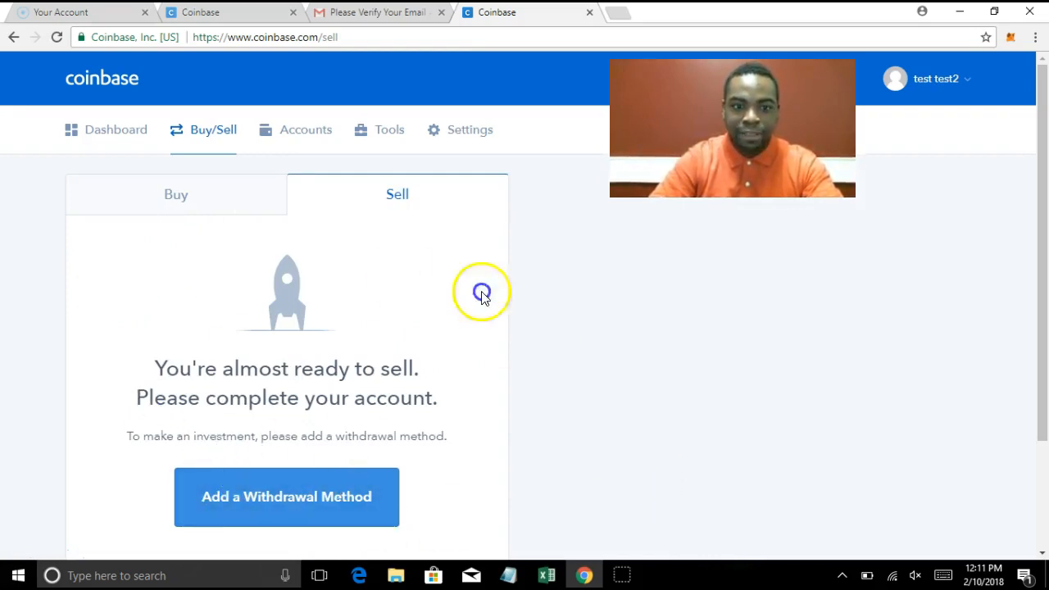
pyautogui.moveTo(1045, 236); pyautogui.dragTo(1044, 94)
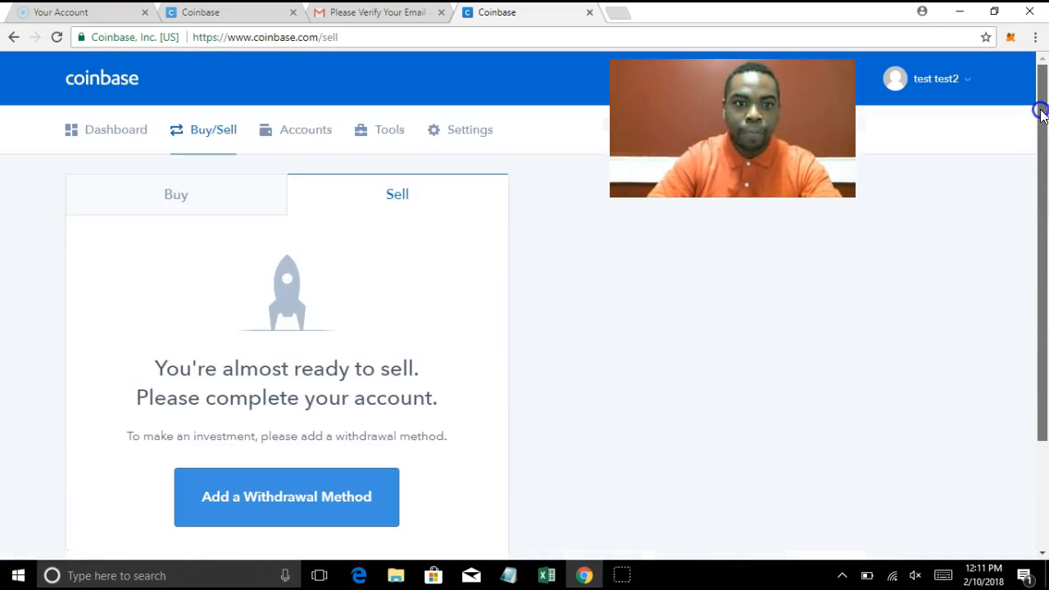
# Open Accounts and scroll through the empty BTC, BCH, ETH and LTC wallets, USD Wallet and Vault
pyautogui.click(284, 133)
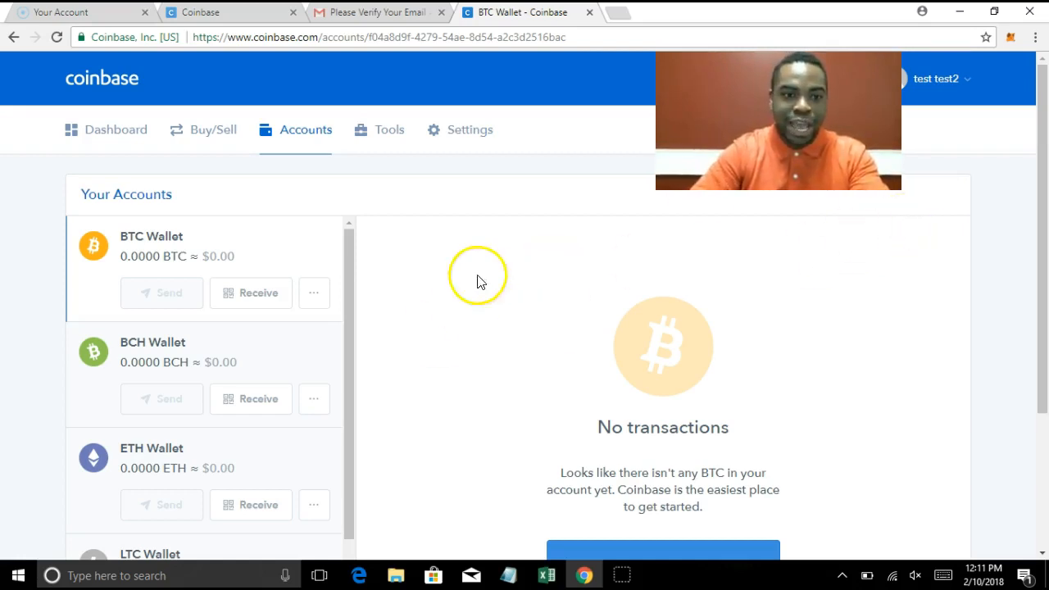
pyautogui.moveTo(1039, 221); pyautogui.dragTo(1044, 267)
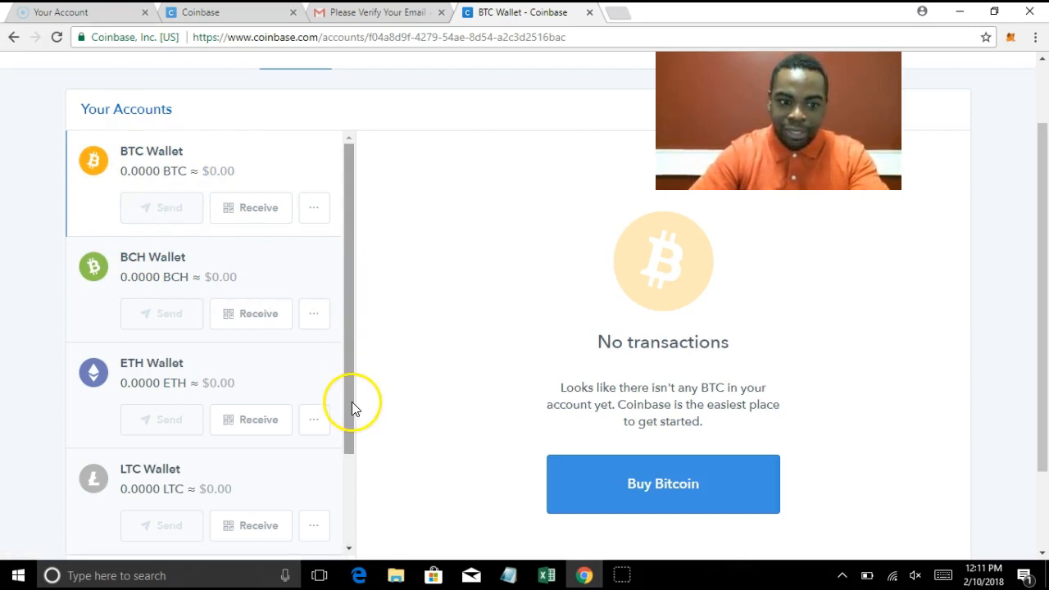
pyautogui.moveTo(348, 423); pyautogui.dragTo(350, 520)
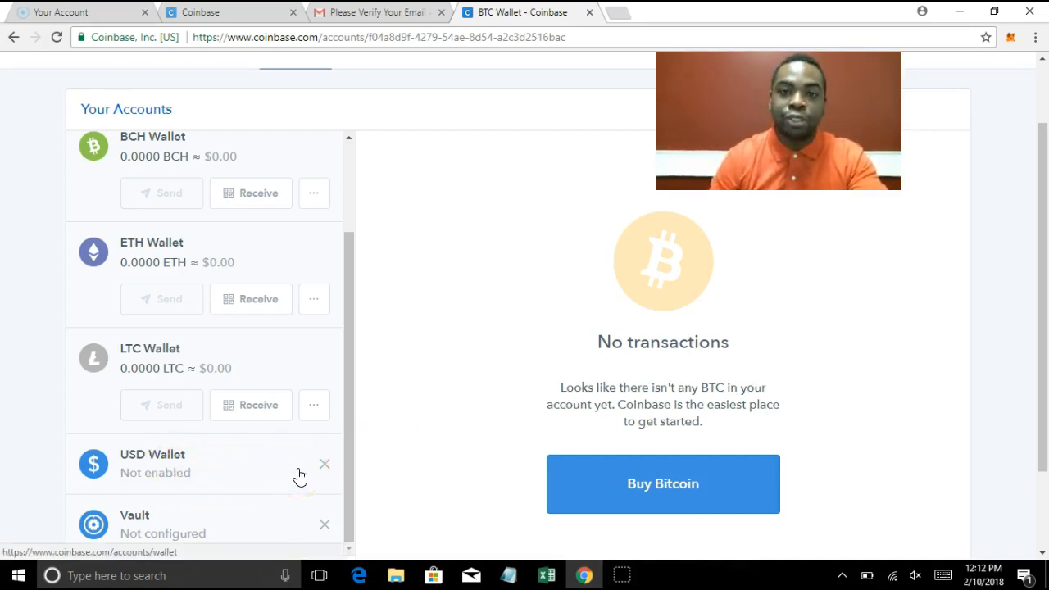
pyautogui.moveTo(1043, 430); pyautogui.dragTo(1045, 336)
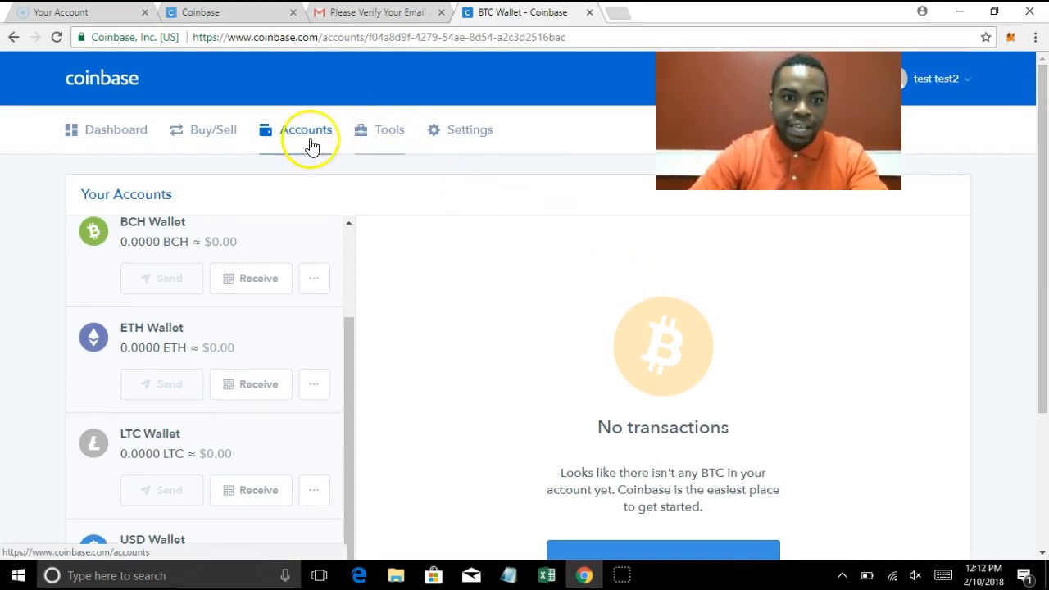
# Create a new BTC Wallet receiving address on the Tools Addresses tab
pyautogui.click(390, 131)
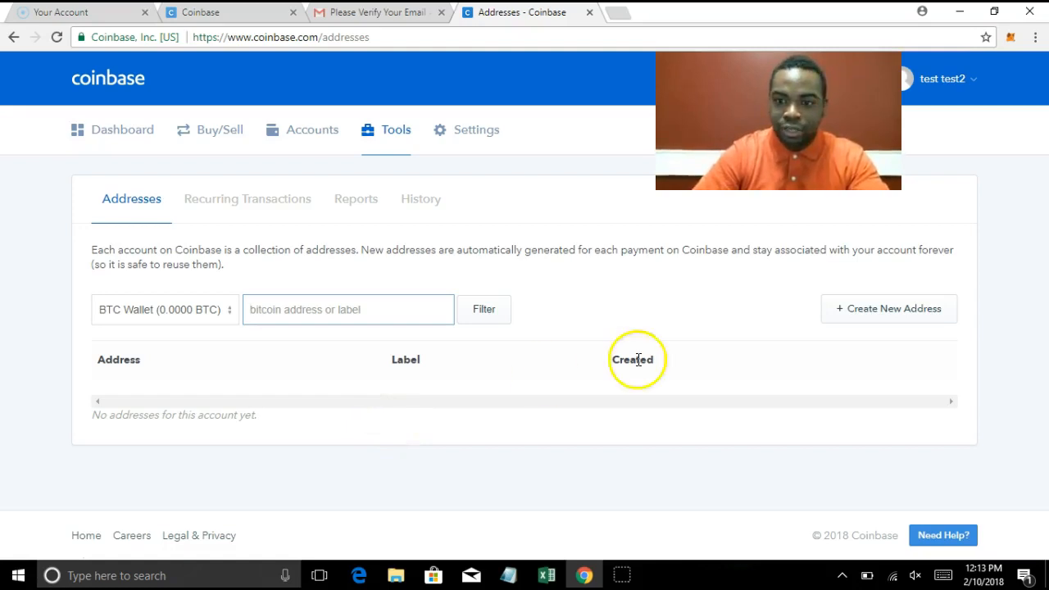
pyautogui.click(875, 316)
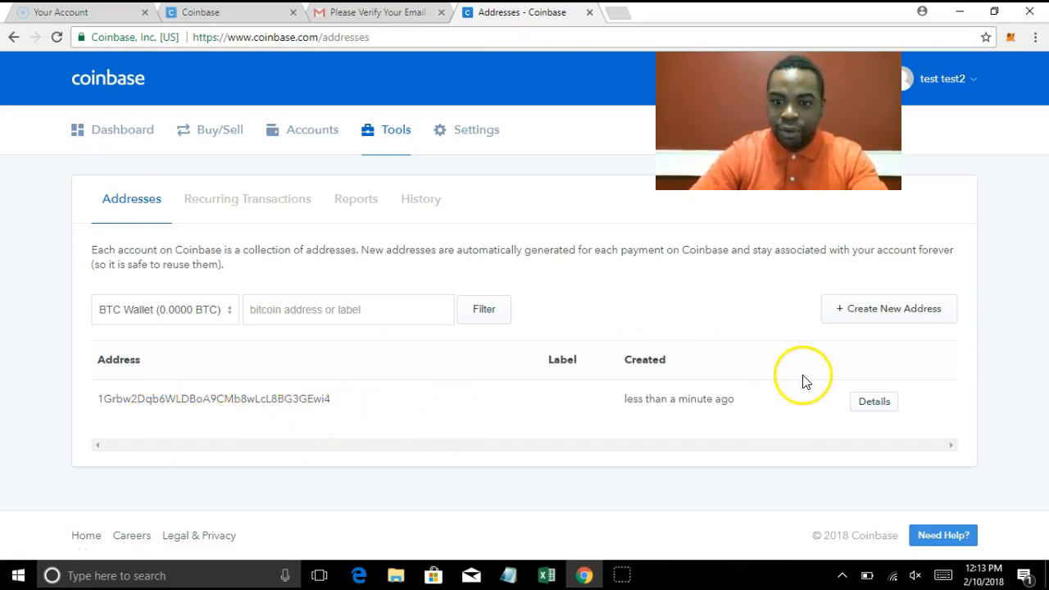
pyautogui.click(874, 402)
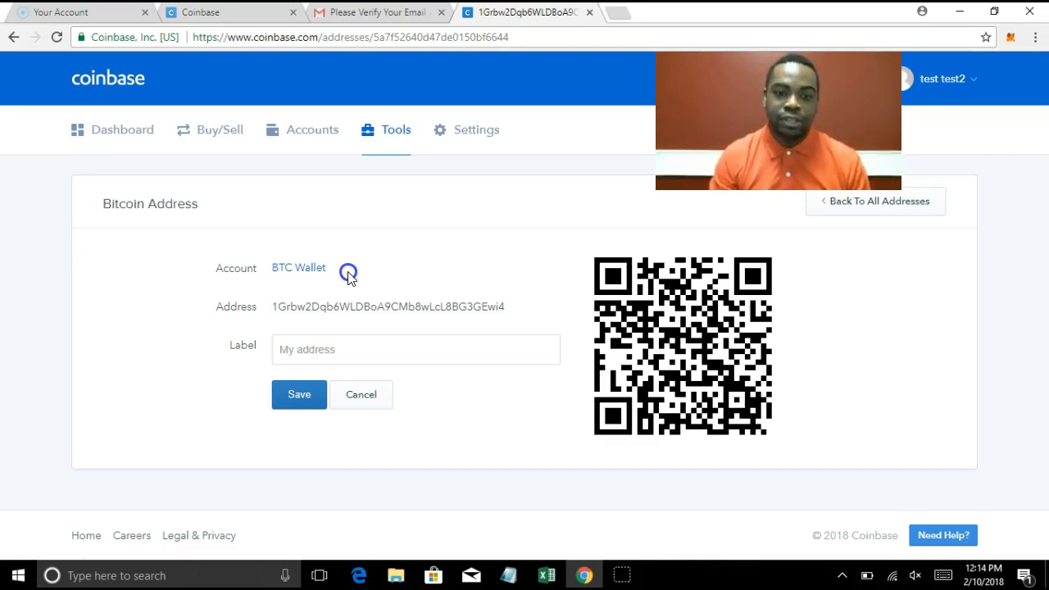
pyautogui.click(633, 219)
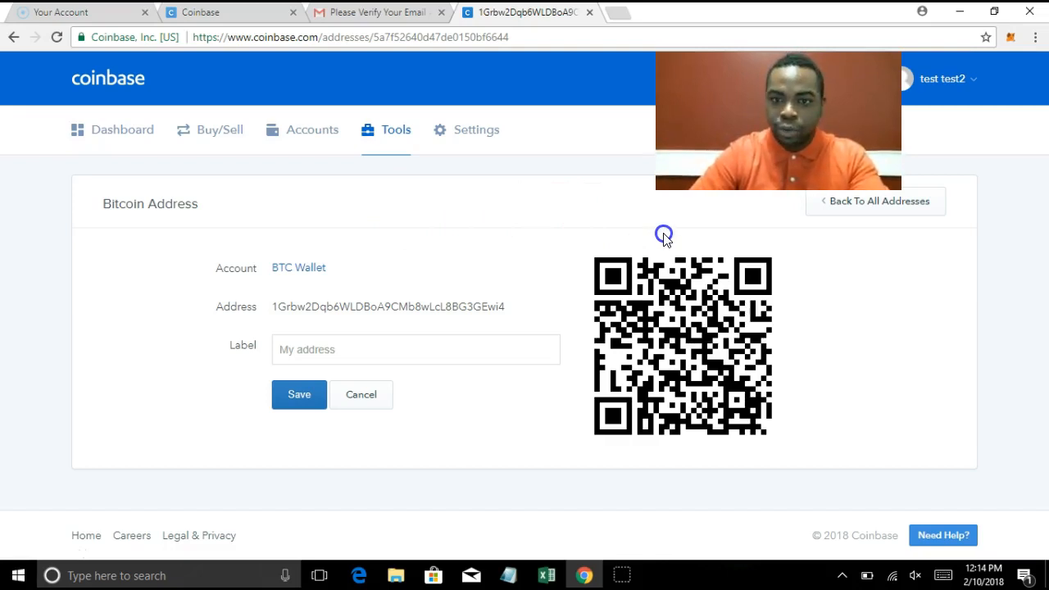
pyautogui.click(390, 129)
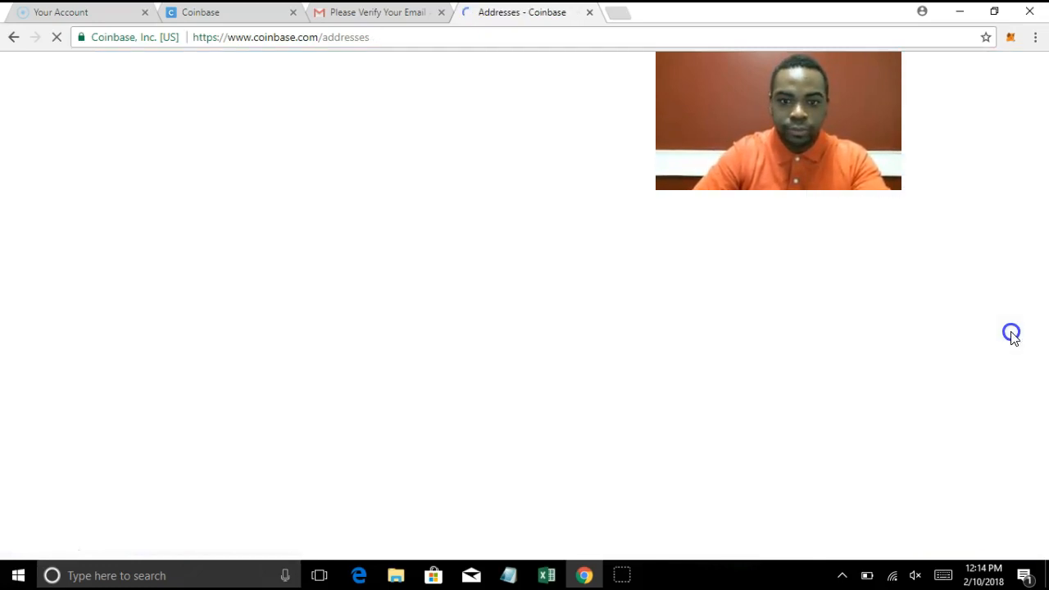
# Filter the addresses to the ETH Wallet, then view the empty Recurring Transactions tab
pyautogui.click(858, 262)
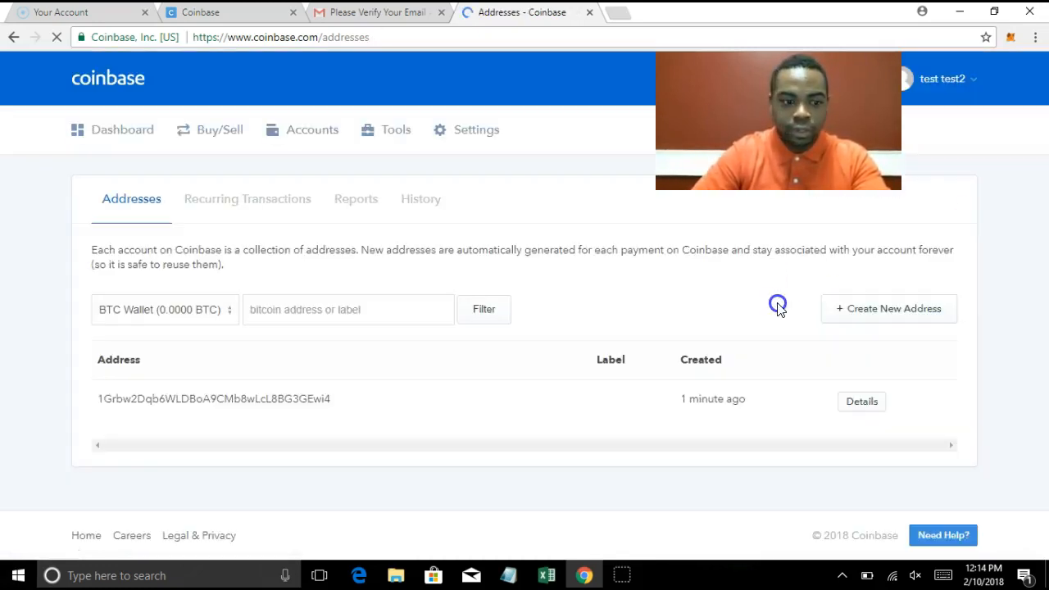
pyautogui.click(391, 322)
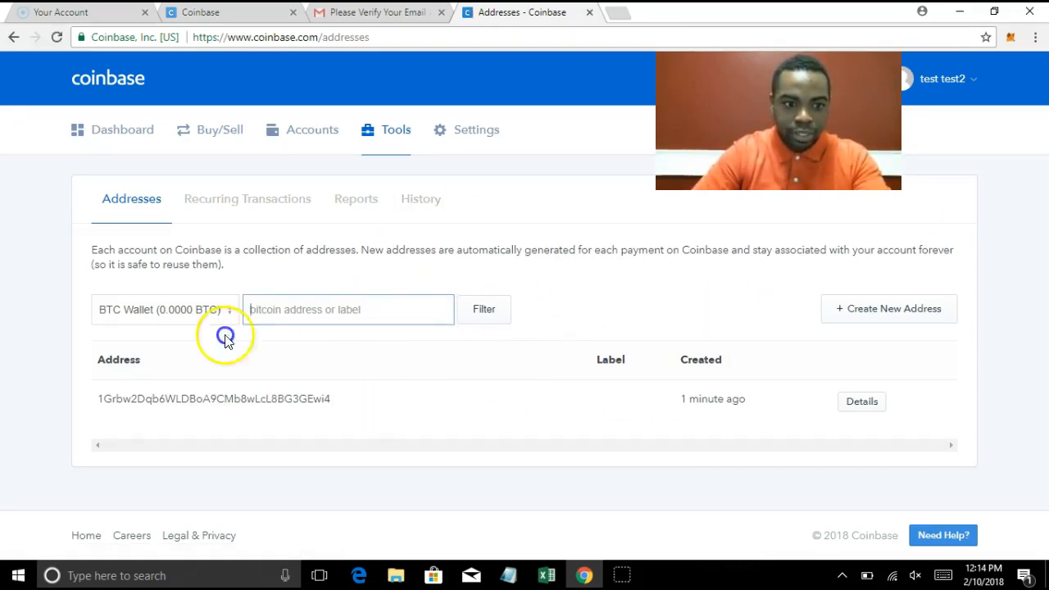
pyautogui.click(213, 310)
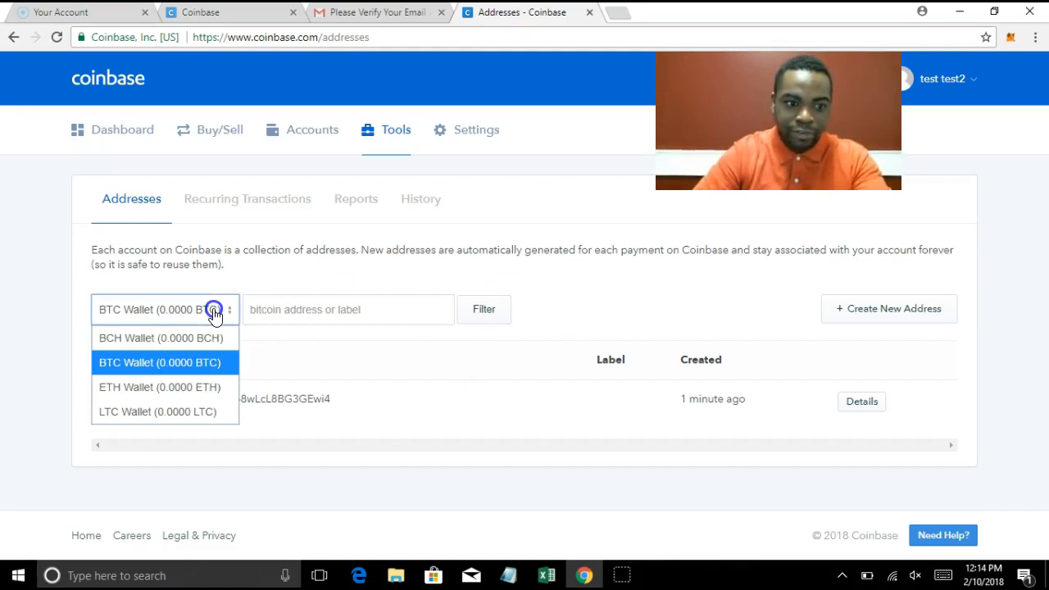
pyautogui.click(170, 385)
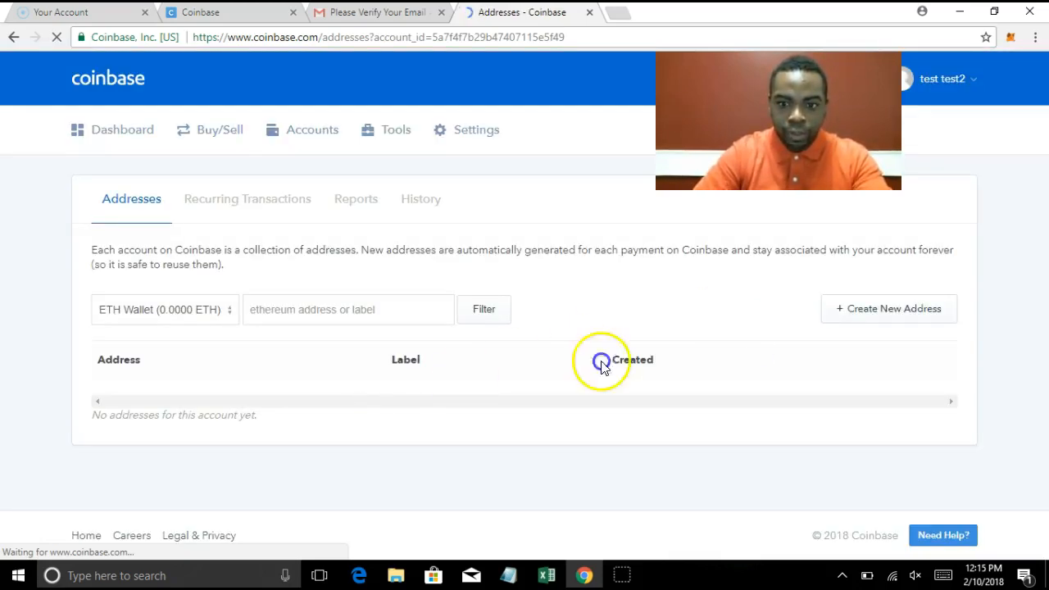
pyautogui.click(363, 318)
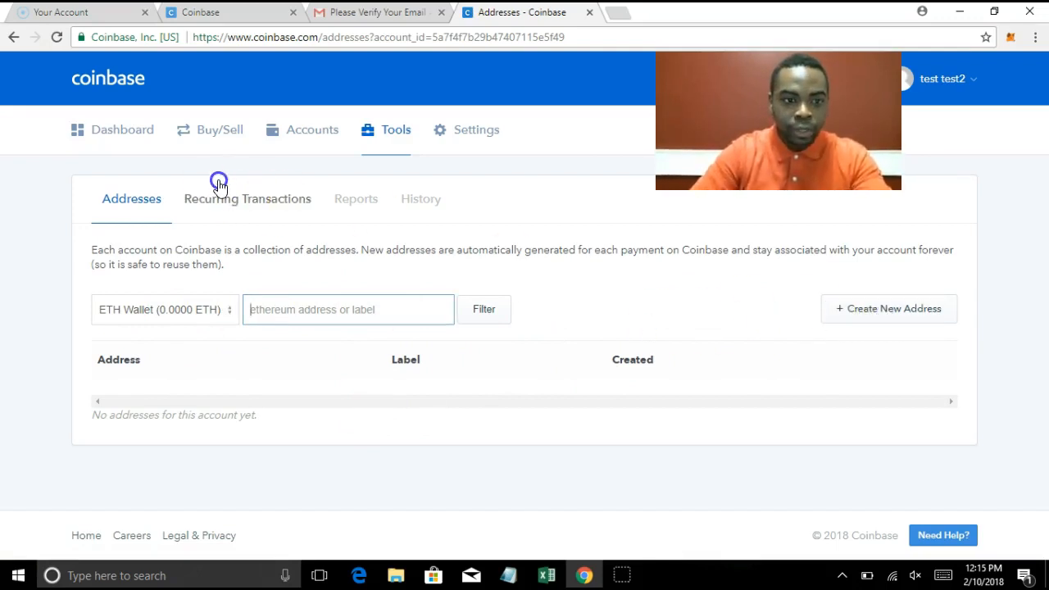
pyautogui.click(245, 196)
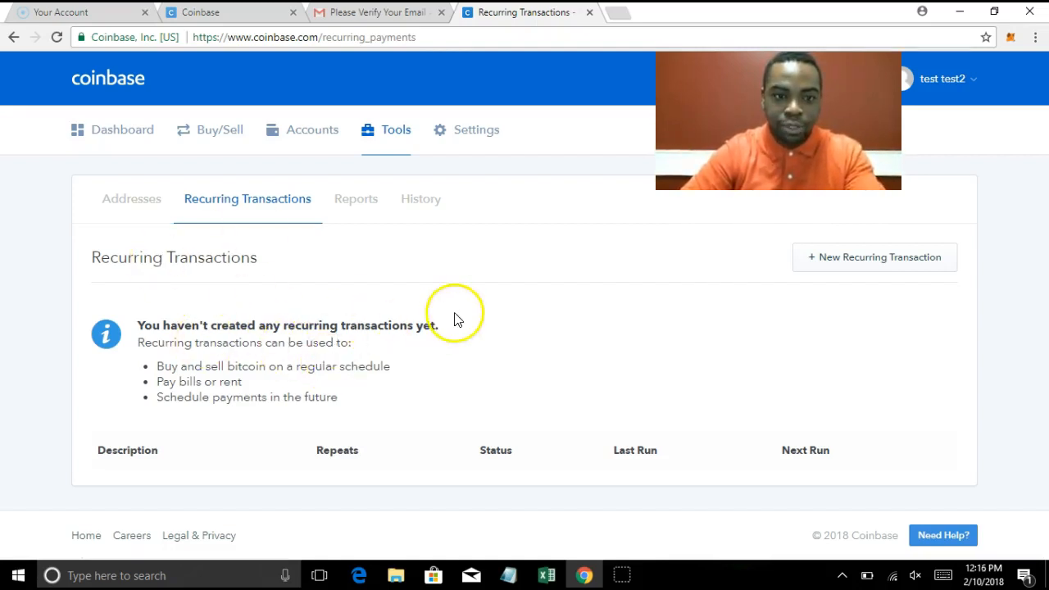
# Switch to the Tools Reports tab, which lists no scheduled or one-time reports
pyautogui.click(368, 205)
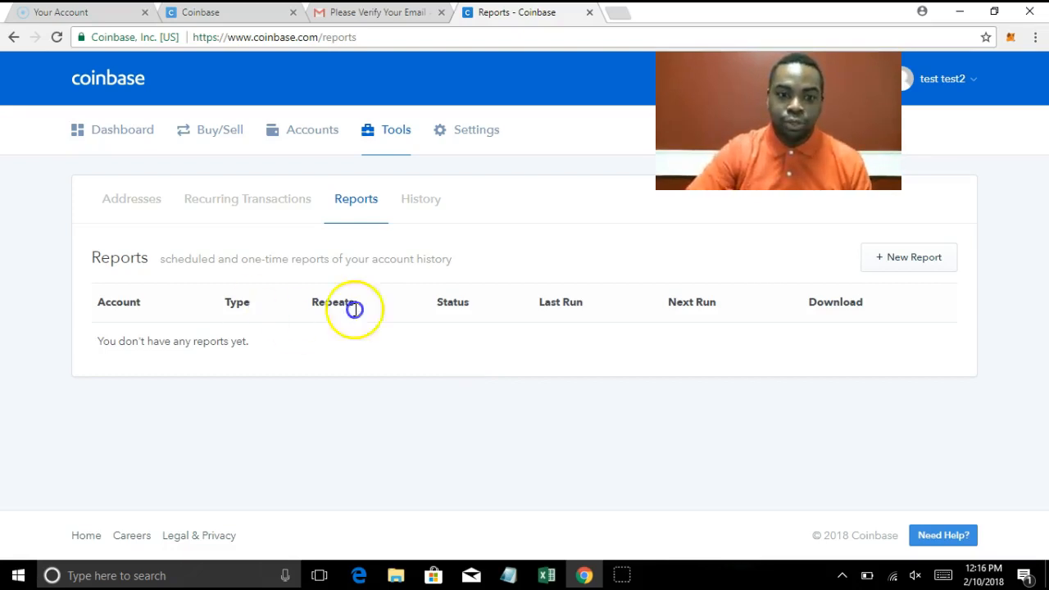
# View the Transfer History tab, which reports the account as incomplete
pyautogui.rightClick(536, 398)
pyautogui.click(406, 428)
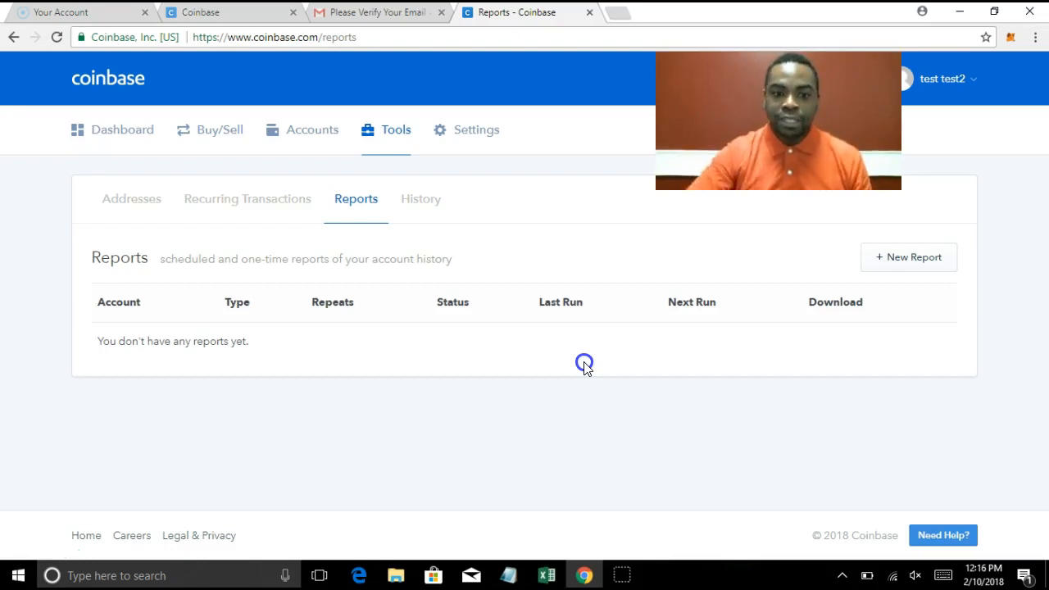
pyautogui.click(423, 205)
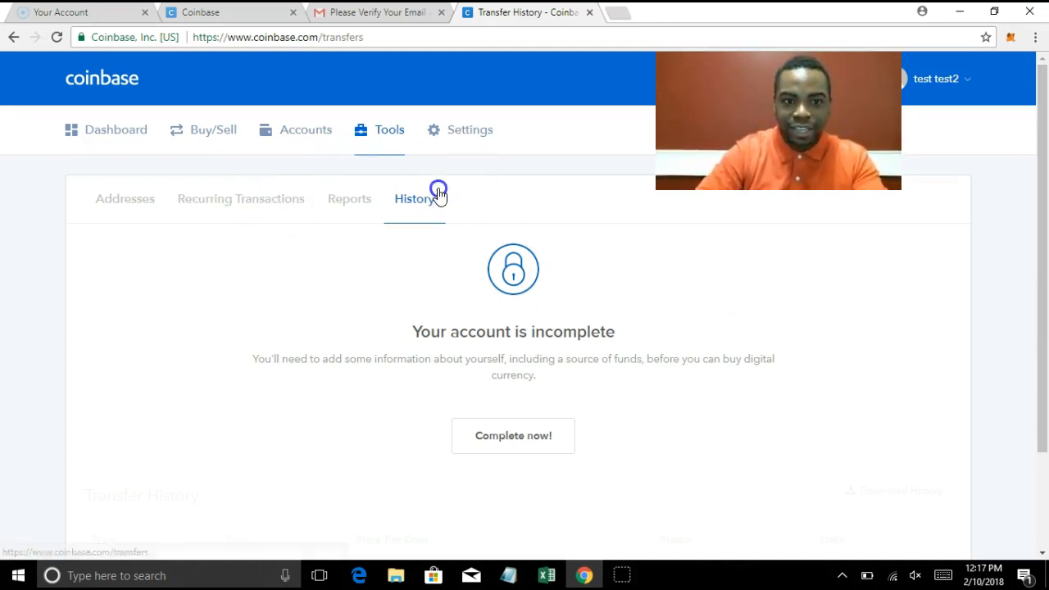
# Go to Settings, landing on My Profile with picture, password, nickname and email sections
pyautogui.click(472, 145)
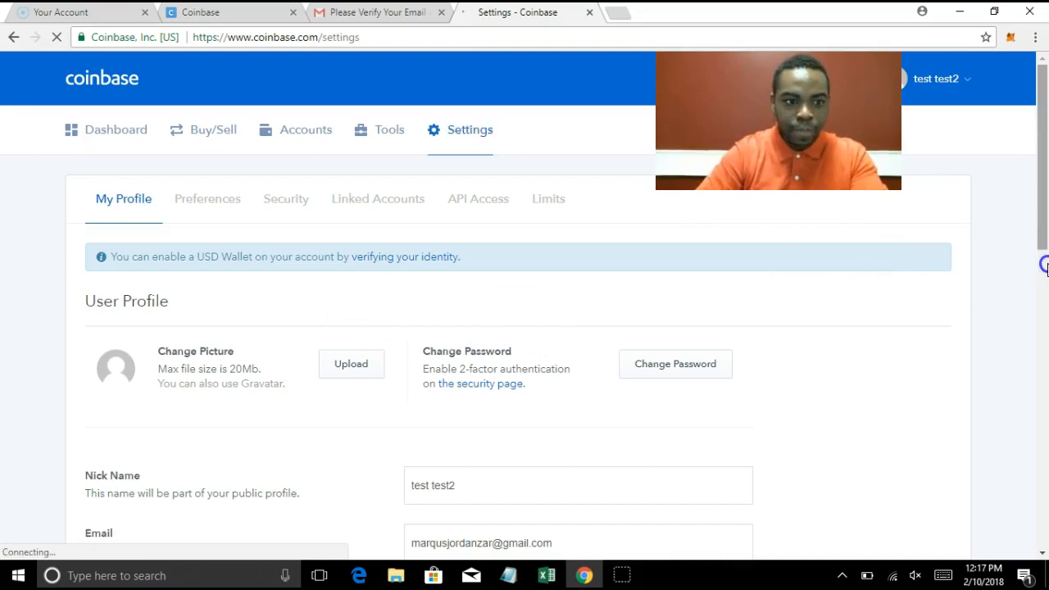
# Scroll down My Profile through Personal Details to the California state and United States country fields
pyautogui.scroll(-2, 1045, 270)
pyautogui.moveTo(1045, 281); pyautogui.dragTo(1045, 293)
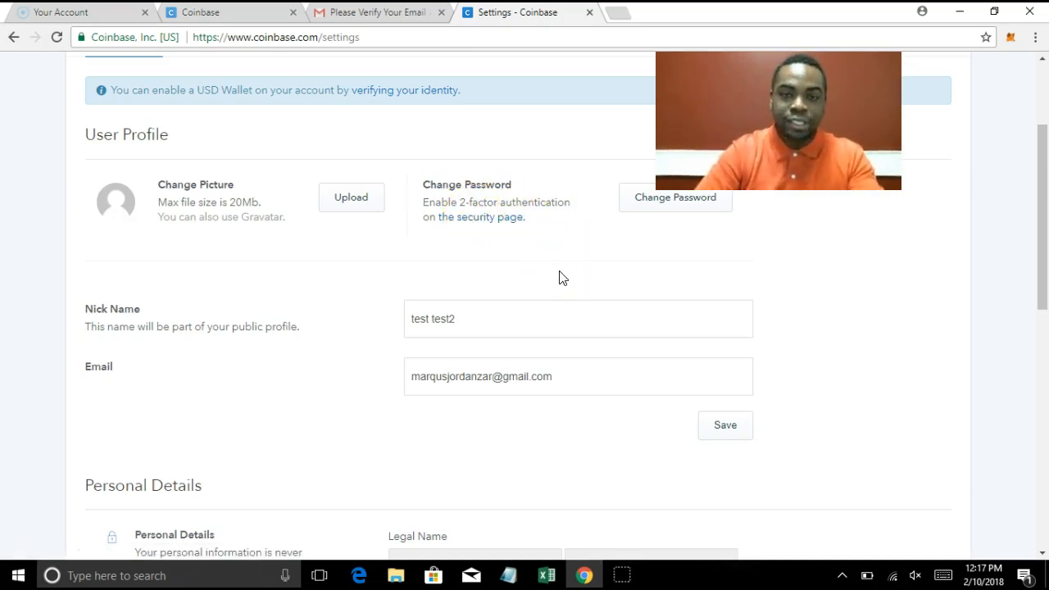
pyautogui.moveTo(1034, 240); pyautogui.dragTo(1039, 393)
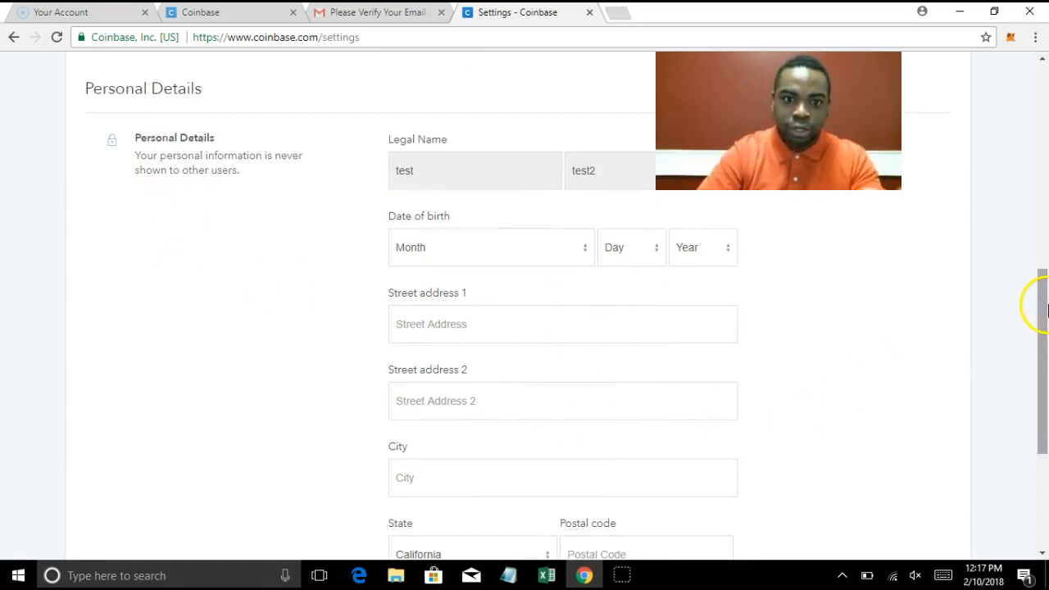
pyautogui.moveTo(1044, 338); pyautogui.dragTo(1037, 114)
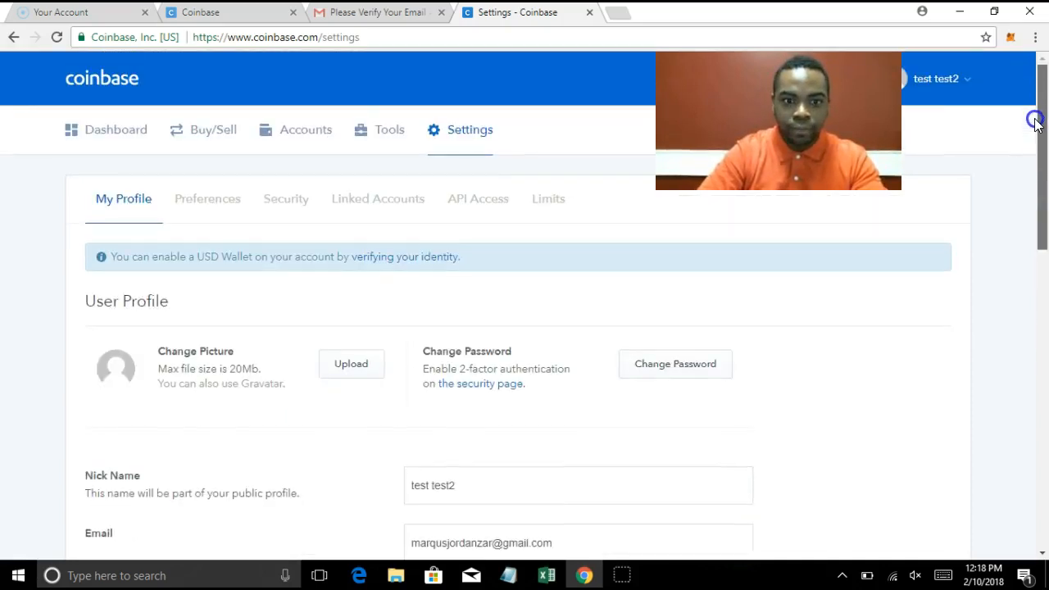
# On the Preferences tab, check the local currency list and keep it as USD
pyautogui.click(225, 205)
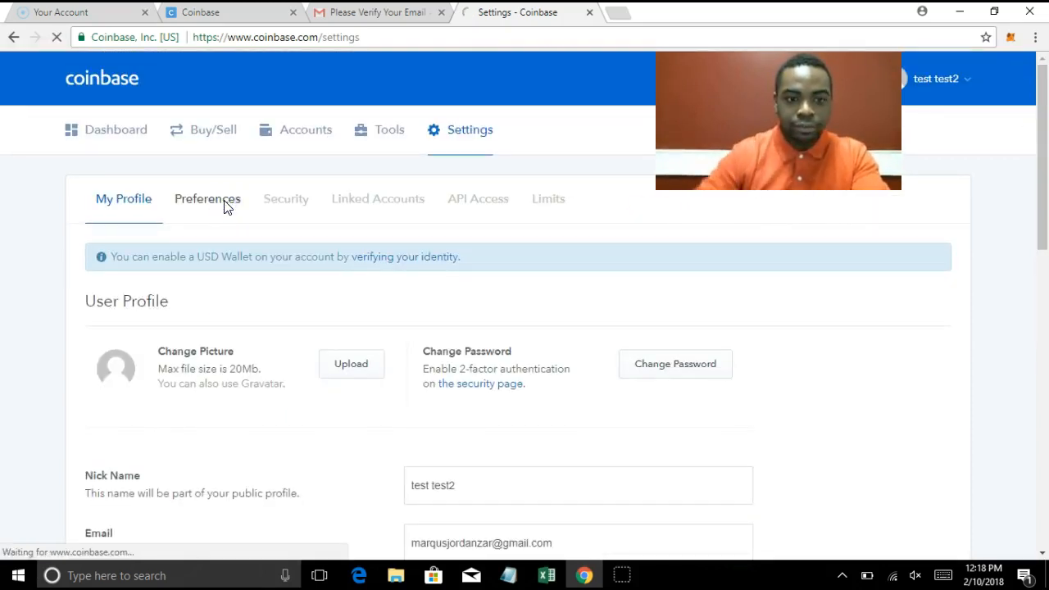
pyautogui.click(651, 314)
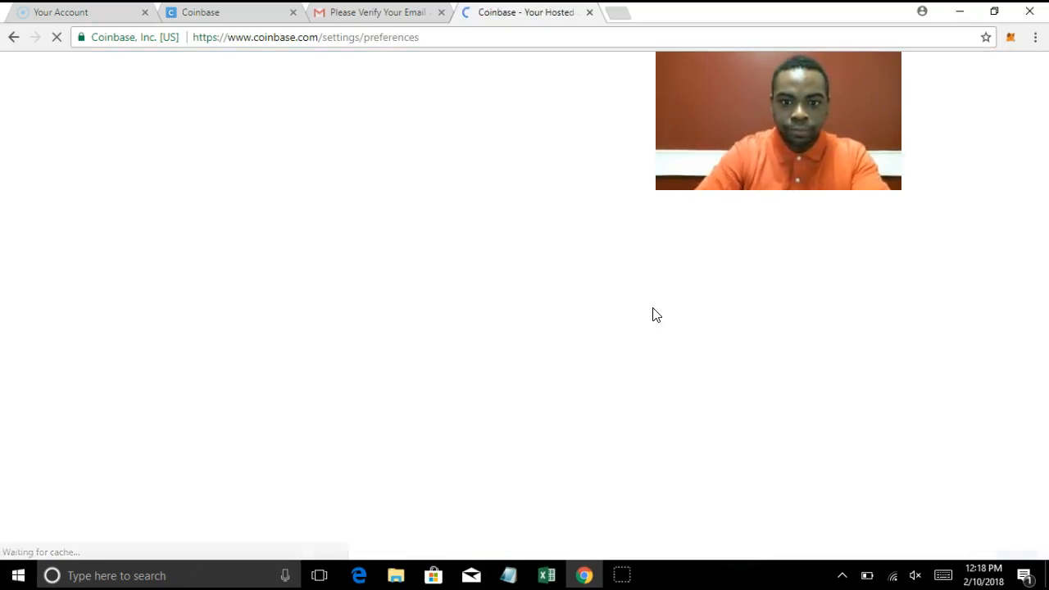
pyautogui.click(1024, 247)
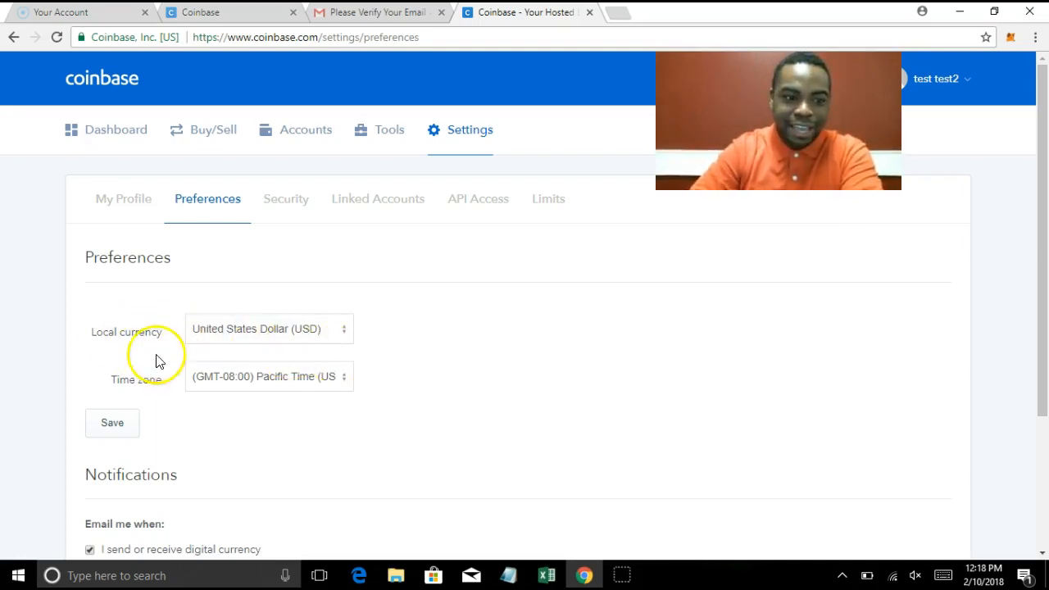
pyautogui.click(341, 336)
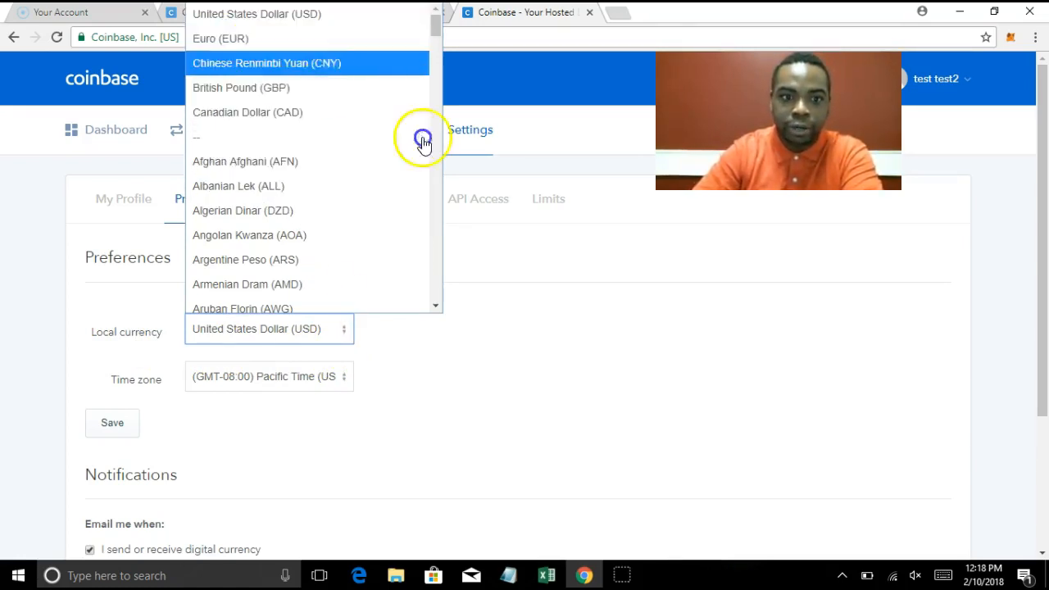
pyautogui.click(589, 338)
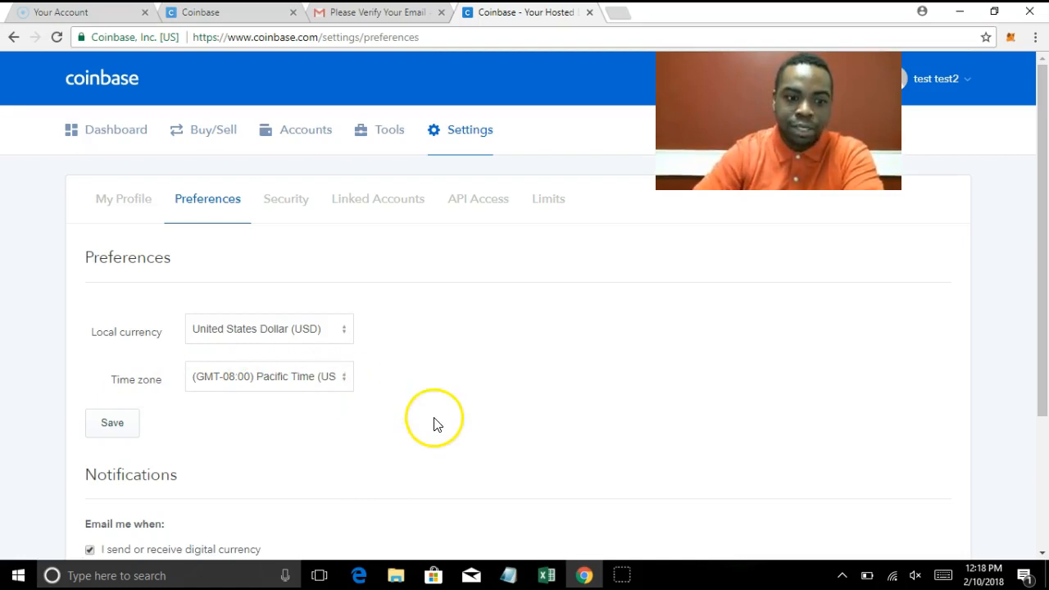
# Enable e-mail notifications about recommended account actions
pyautogui.moveTo(1041, 283); pyautogui.dragTo(1045, 378)
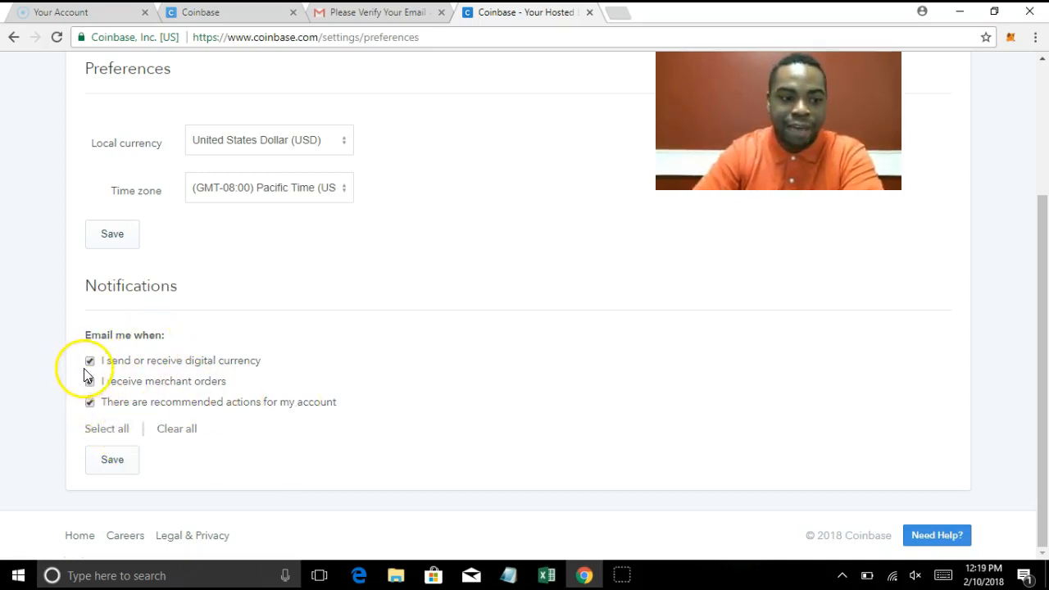
pyautogui.click(89, 402)
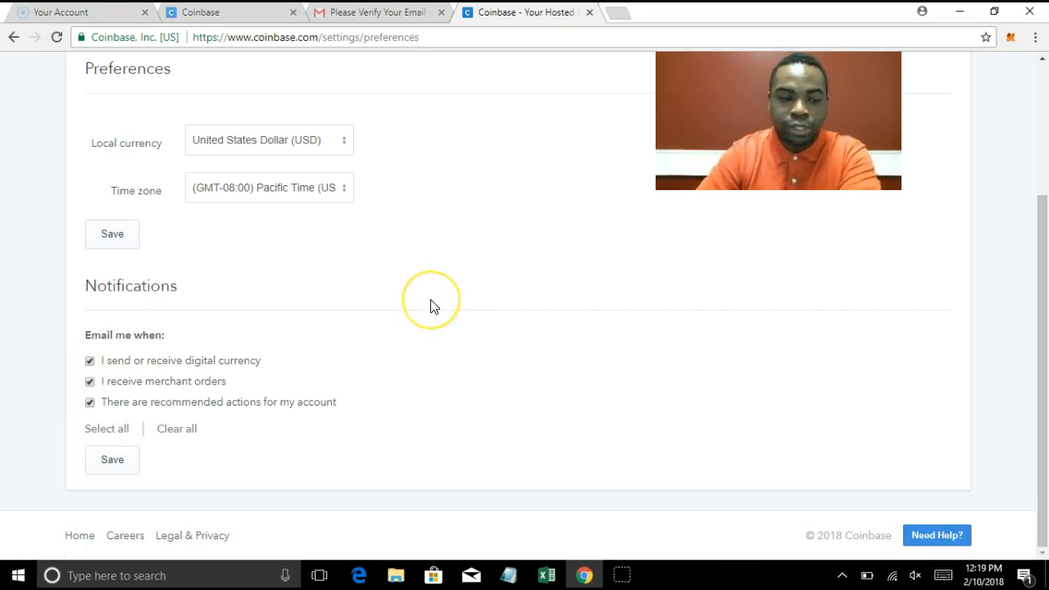
pyautogui.moveTo(1036, 300); pyautogui.dragTo(1041, 191)
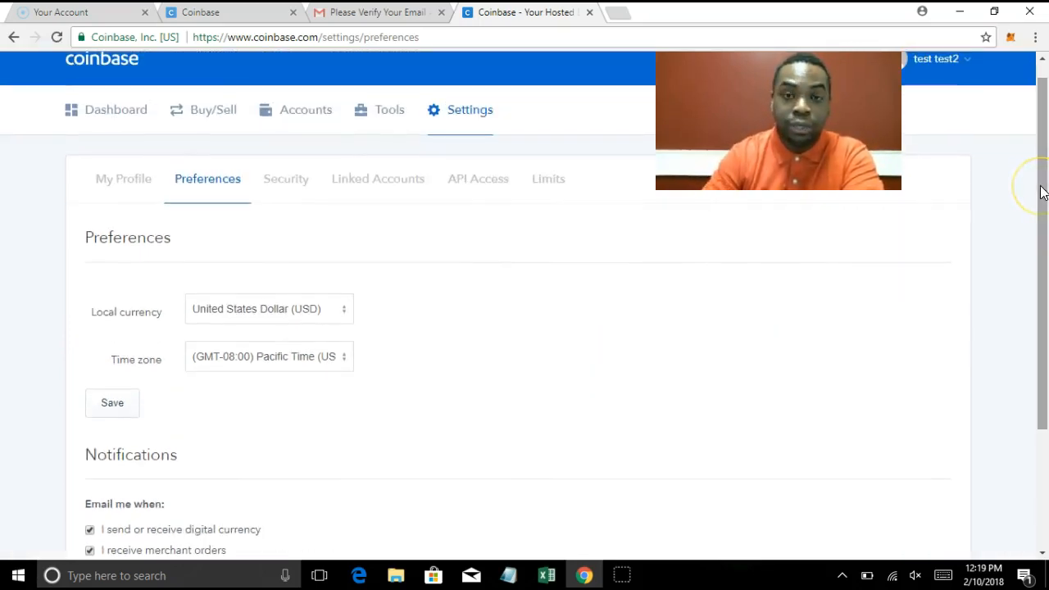
# Review the two-factor authentication options on the Security tab
pyautogui.click(285, 180)
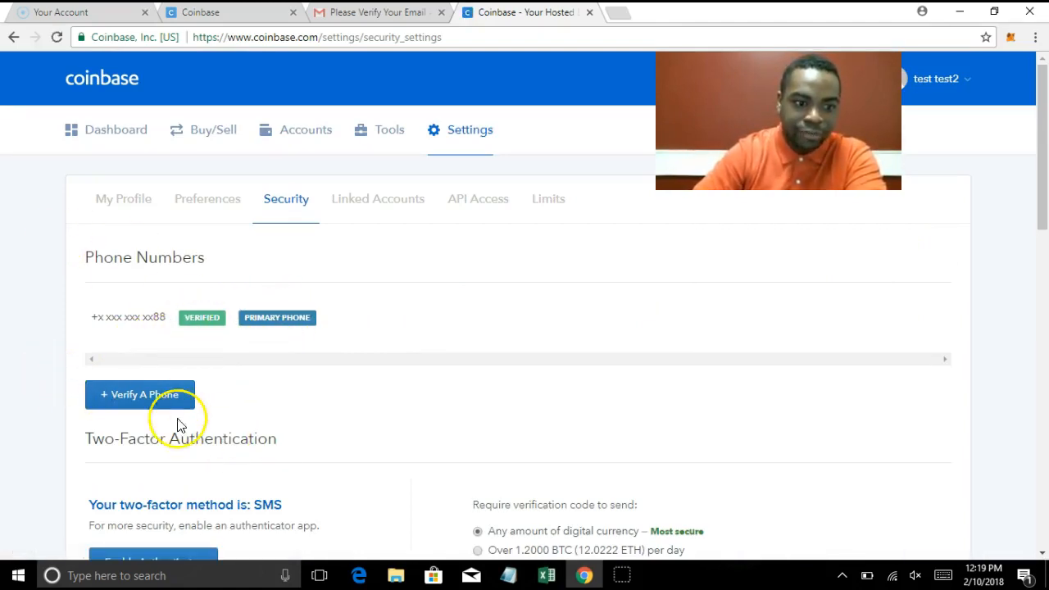
pyautogui.moveTo(1044, 189); pyautogui.dragTo(1041, 274)
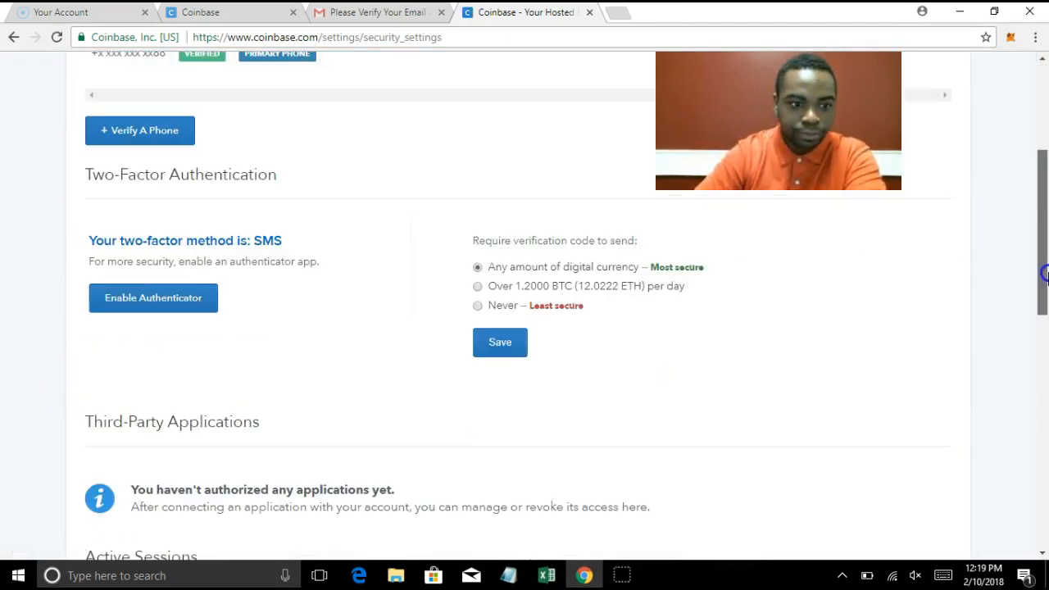
pyautogui.click(171, 183)
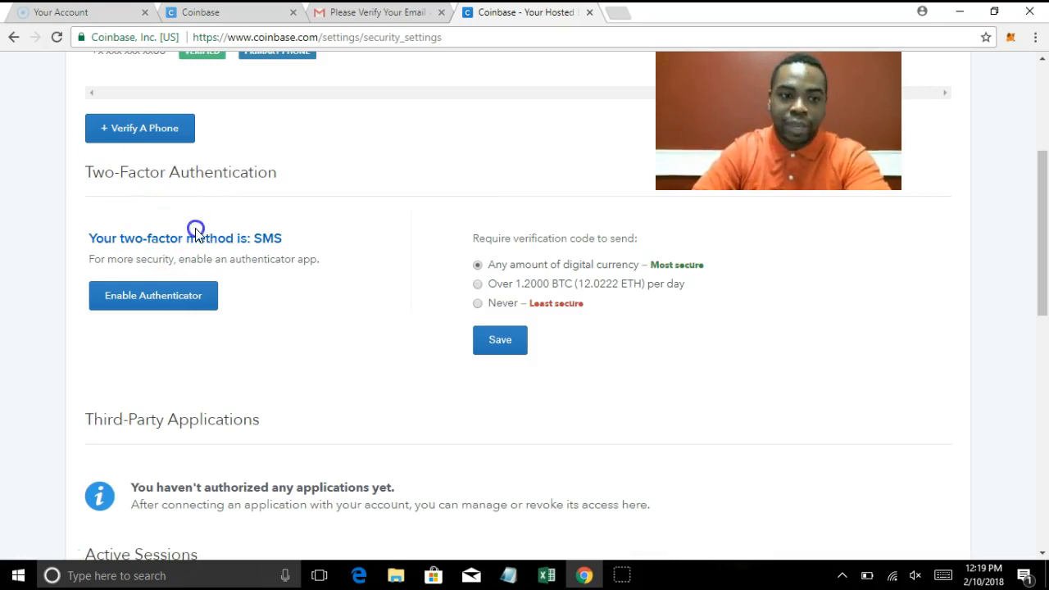
pyautogui.click(148, 303)
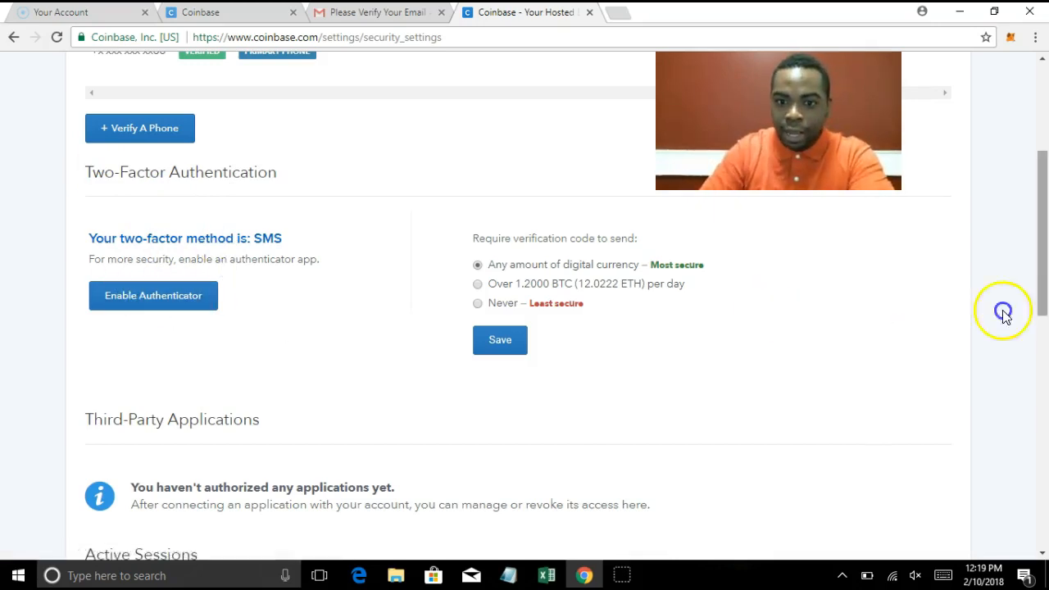
# Look through sessions, account activity and Close Account, then go to the empty Linked Accounts page
pyautogui.moveTo(1043, 287); pyautogui.dragTo(1044, 356)
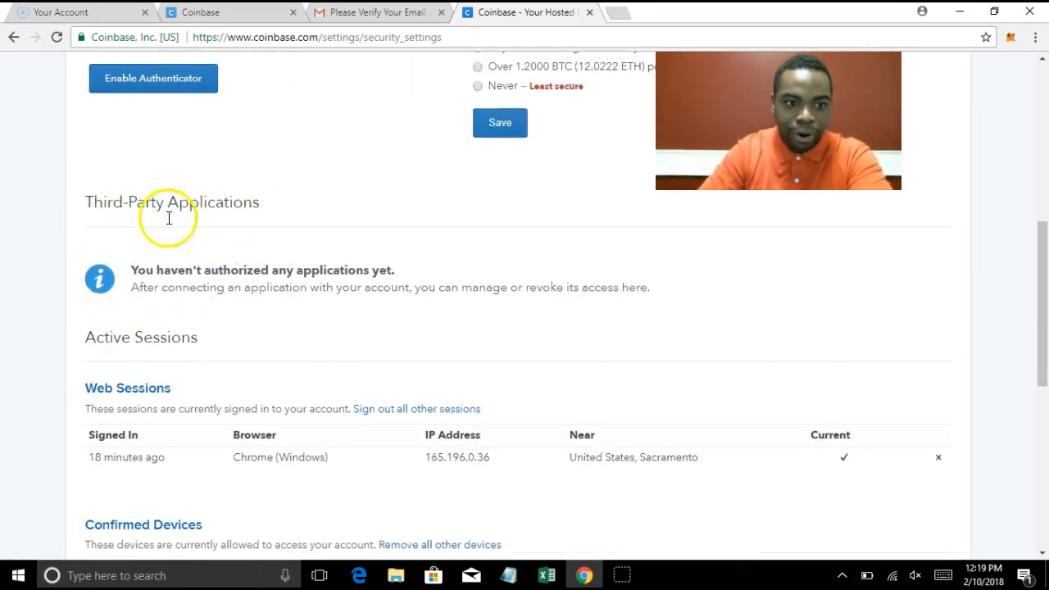
pyautogui.moveTo(1041, 290); pyautogui.dragTo(1045, 363)
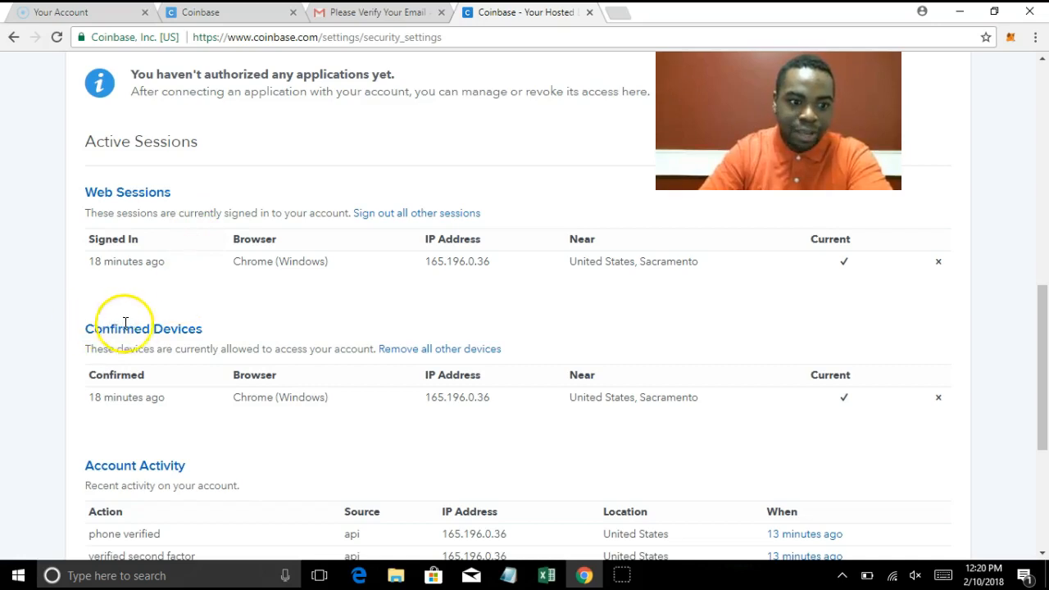
pyautogui.moveTo(1047, 351); pyautogui.dragTo(1045, 451)
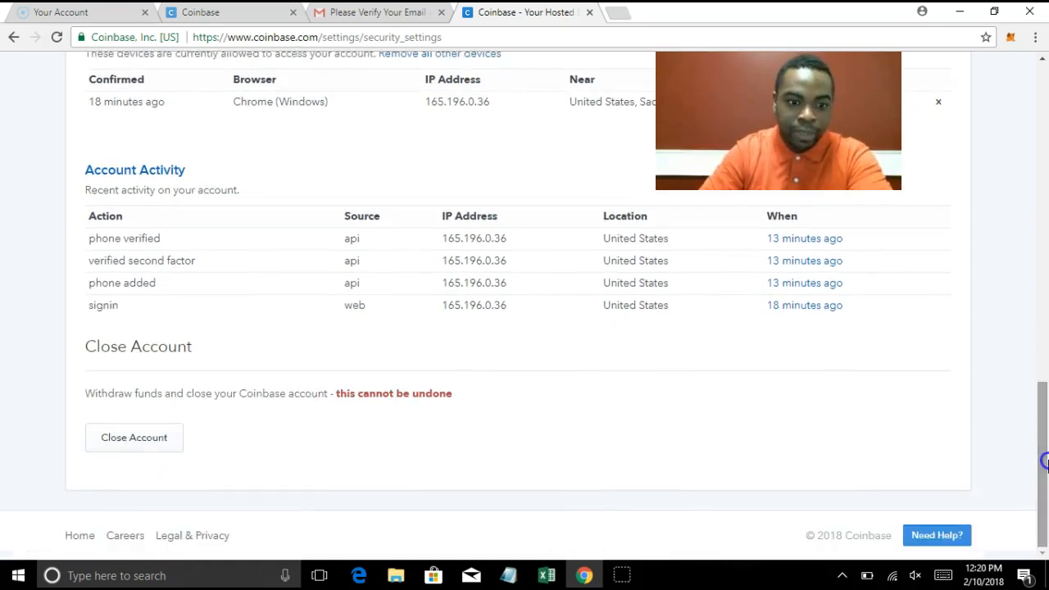
pyautogui.click(139, 451)
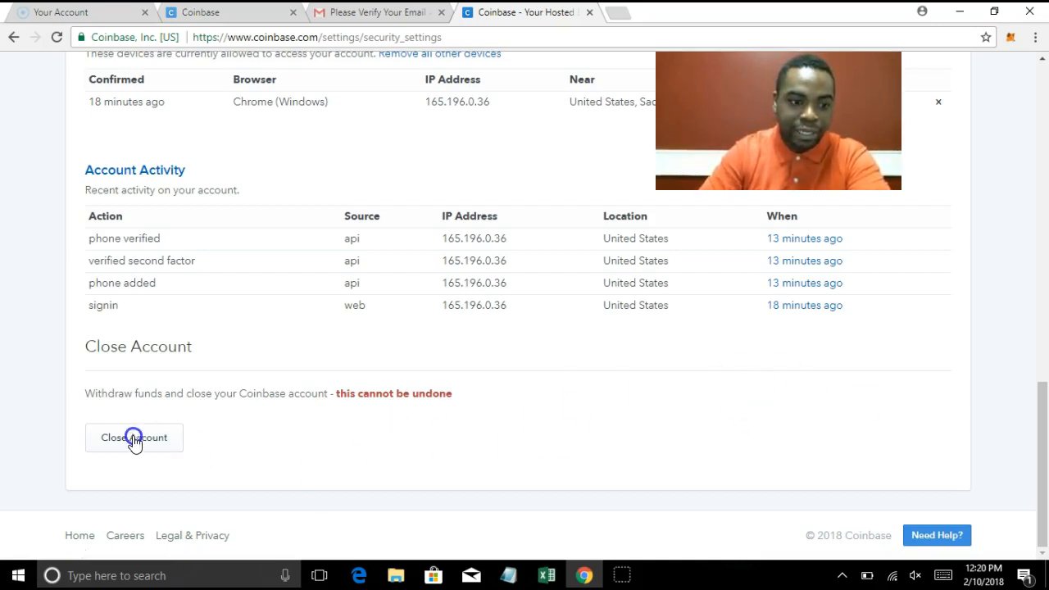
pyautogui.moveTo(1043, 393); pyautogui.dragTo(1030, 89)
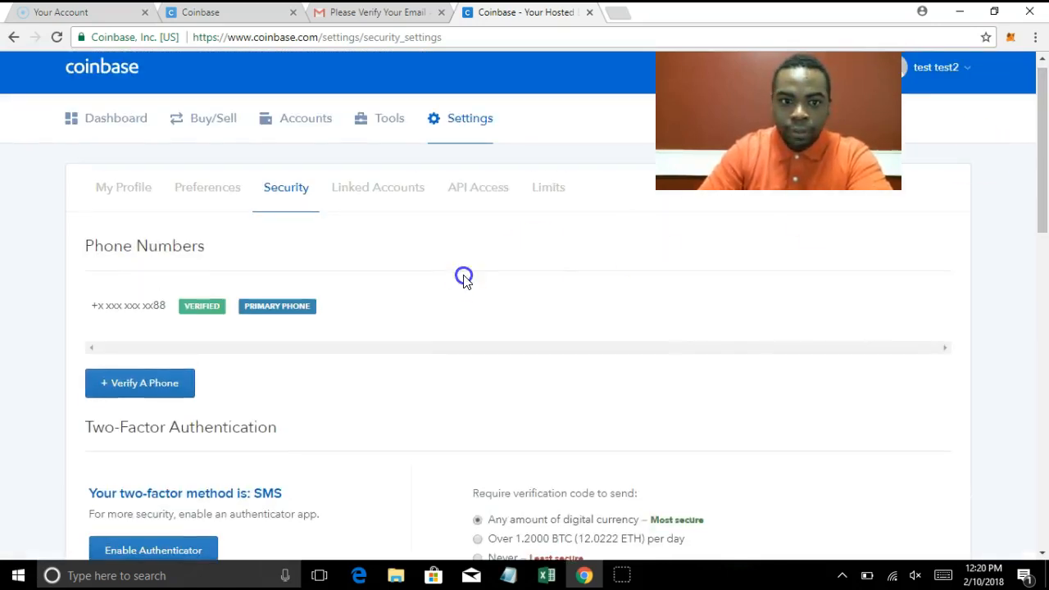
pyautogui.click(373, 193)
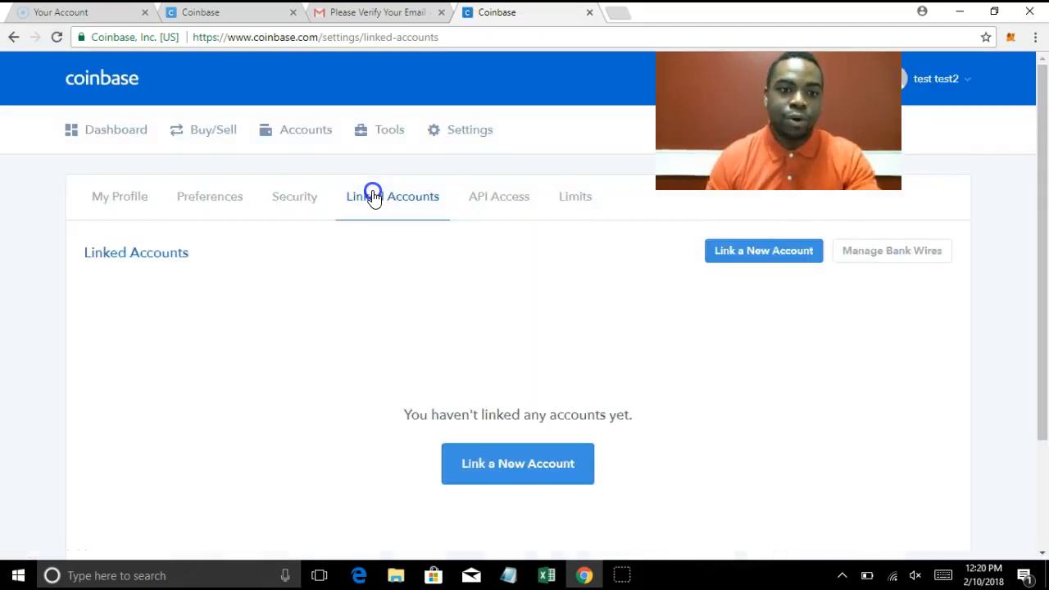
# Choose Link a New Account to show Bank Account, USD Account, Debit Card and Wire Transfer
pyautogui.click(1044, 282)
pyautogui.scroll(-1, 1044, 305)
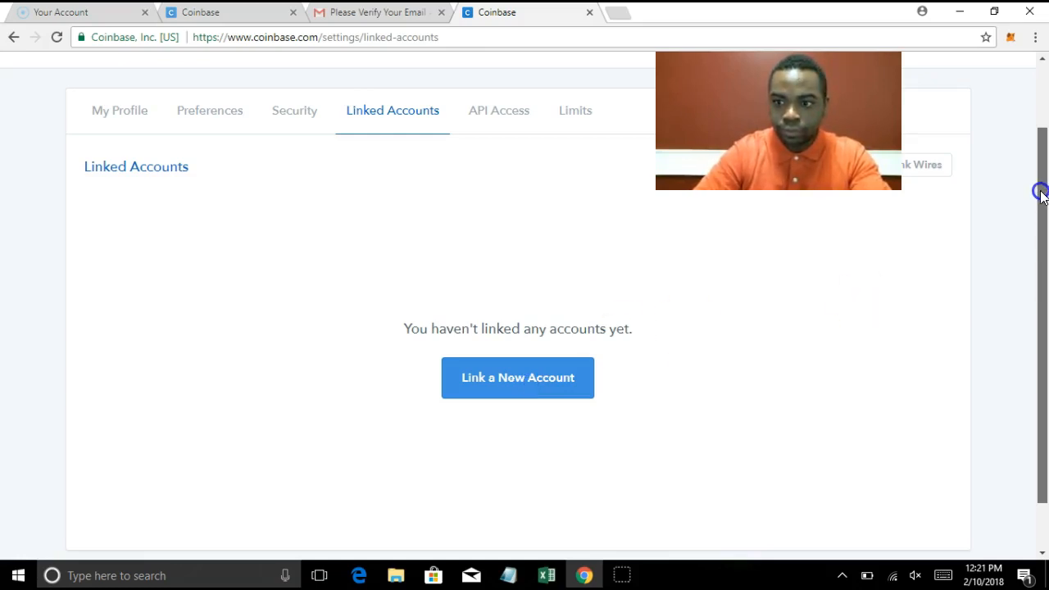
pyautogui.scroll(2, 1041, 162)
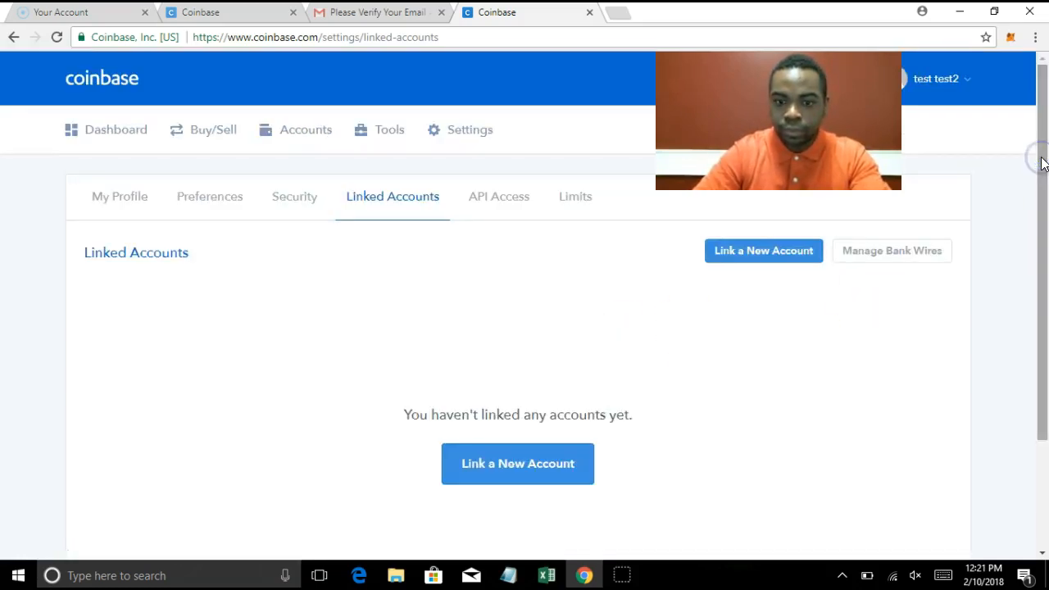
pyautogui.click(755, 256)
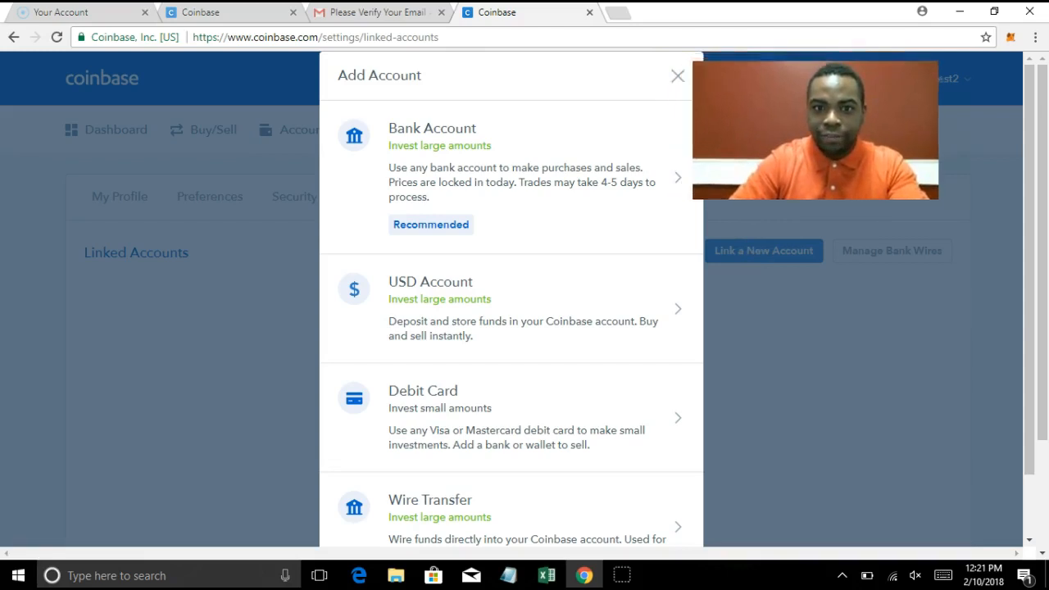
# Choose Debit Card in Add Account, bringing up the Link Your Credit/Debit Card identity check
pyautogui.click(515, 164)
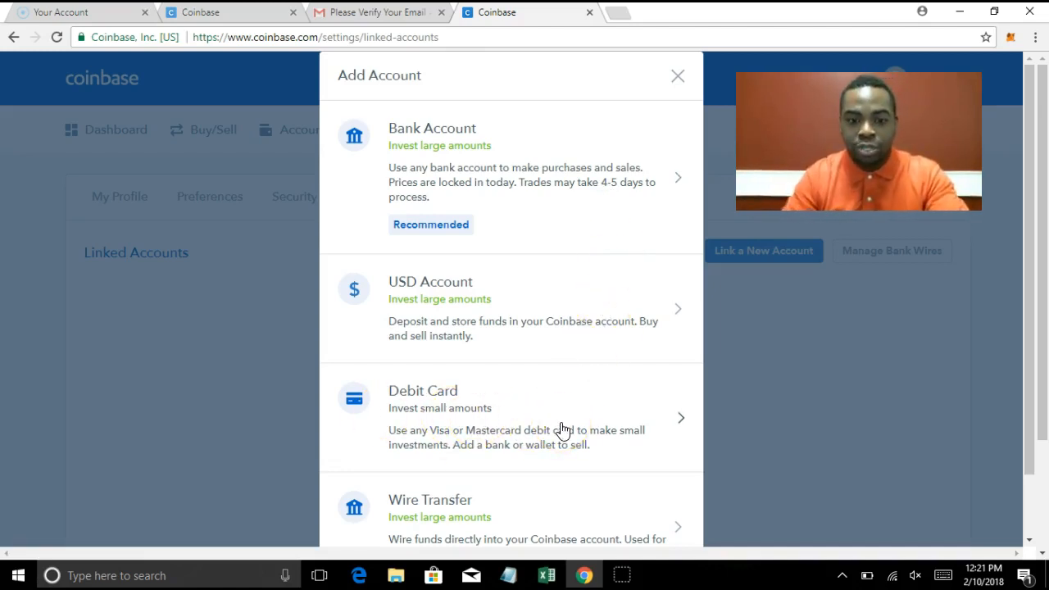
pyautogui.click(633, 419)
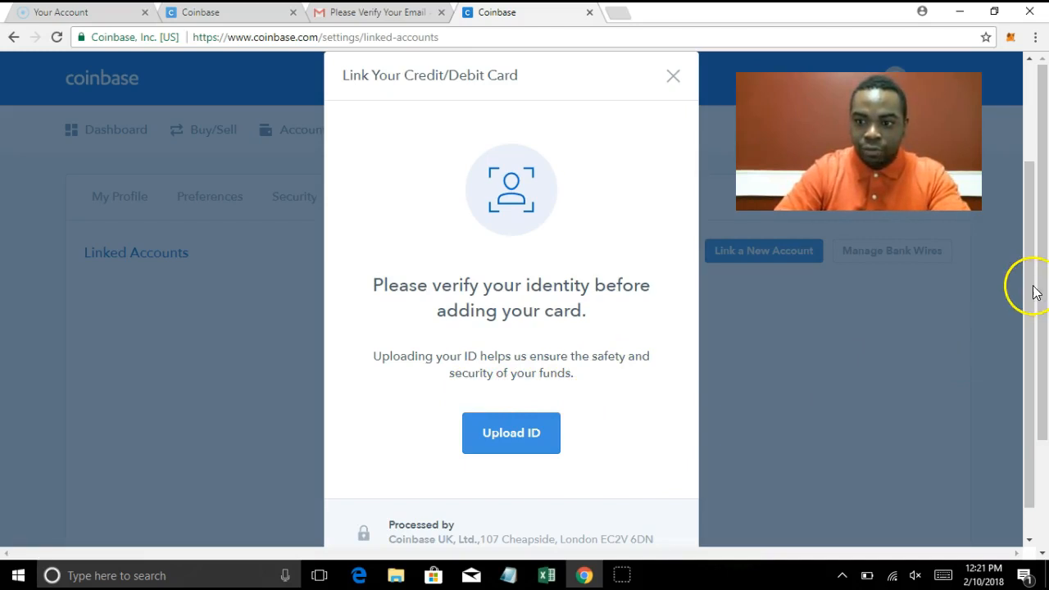
# View the accepted ID types under Upload ID, then close the card-linking dialog
pyautogui.moveTo(1035, 310); pyautogui.dragTo(1035, 316)
pyautogui.scroll(-1, 1035, 343)
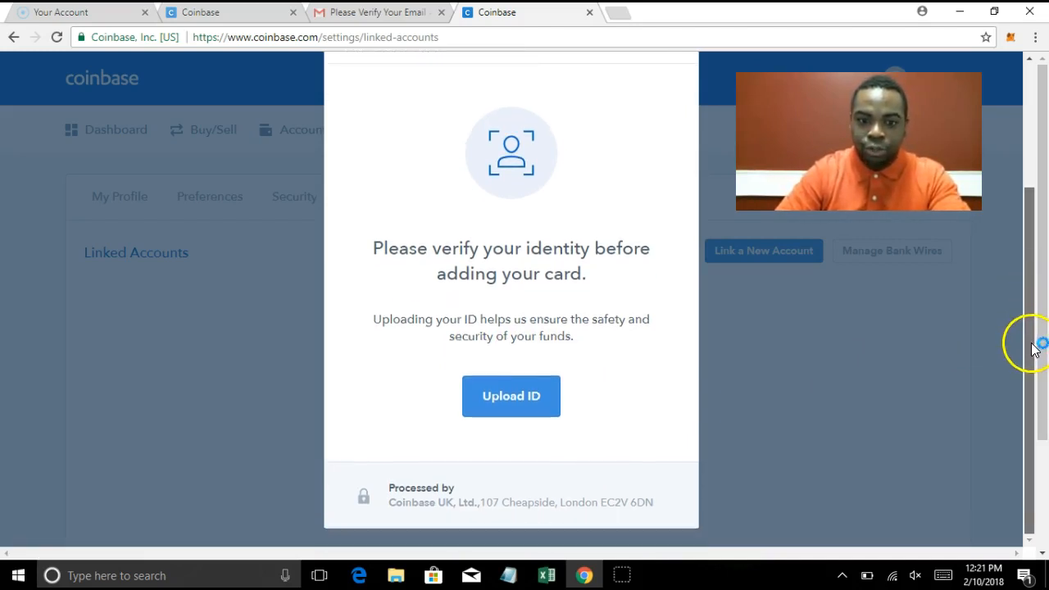
pyautogui.click(544, 400)
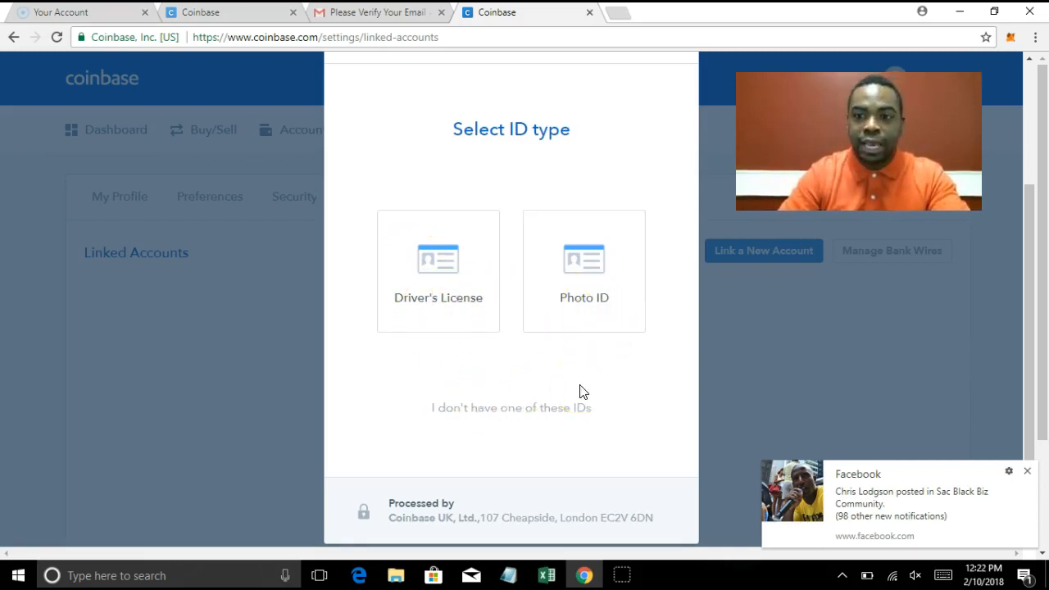
pyautogui.click(1029, 474)
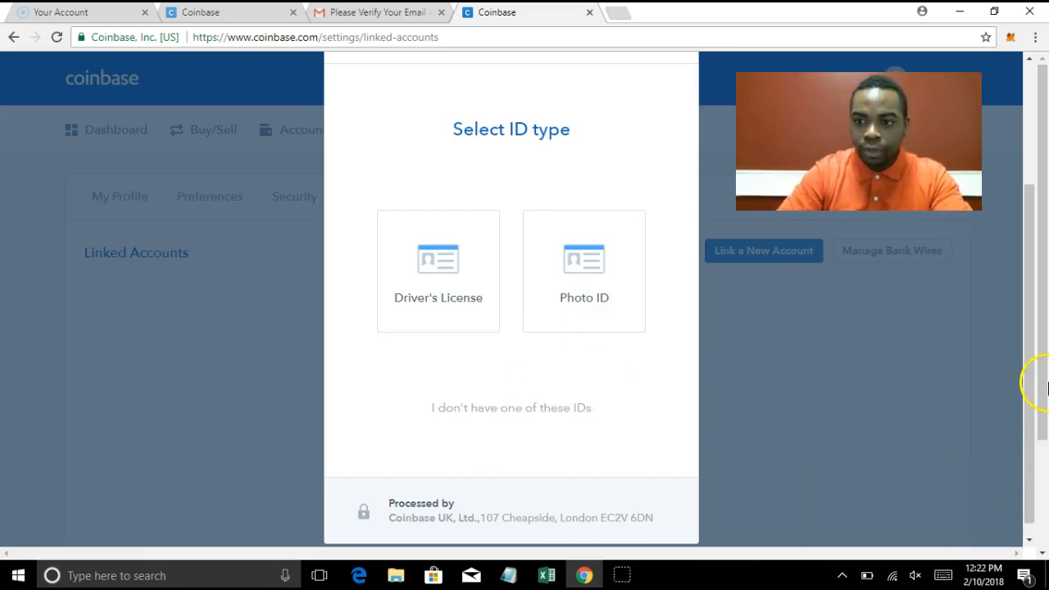
pyautogui.moveTo(1031, 367); pyautogui.dragTo(756, 225)
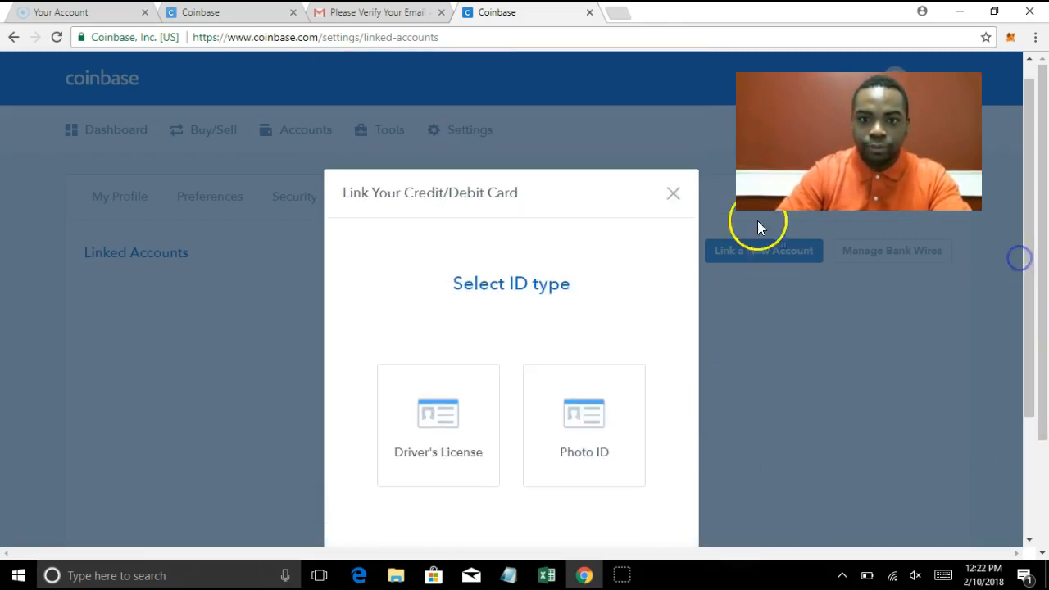
pyautogui.click(669, 196)
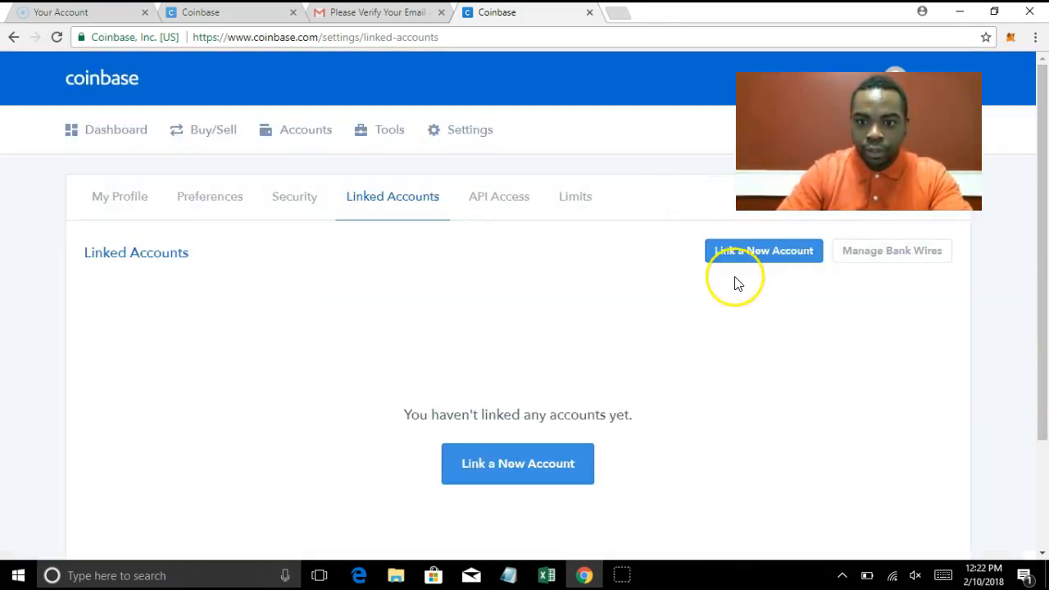
pyautogui.click(732, 255)
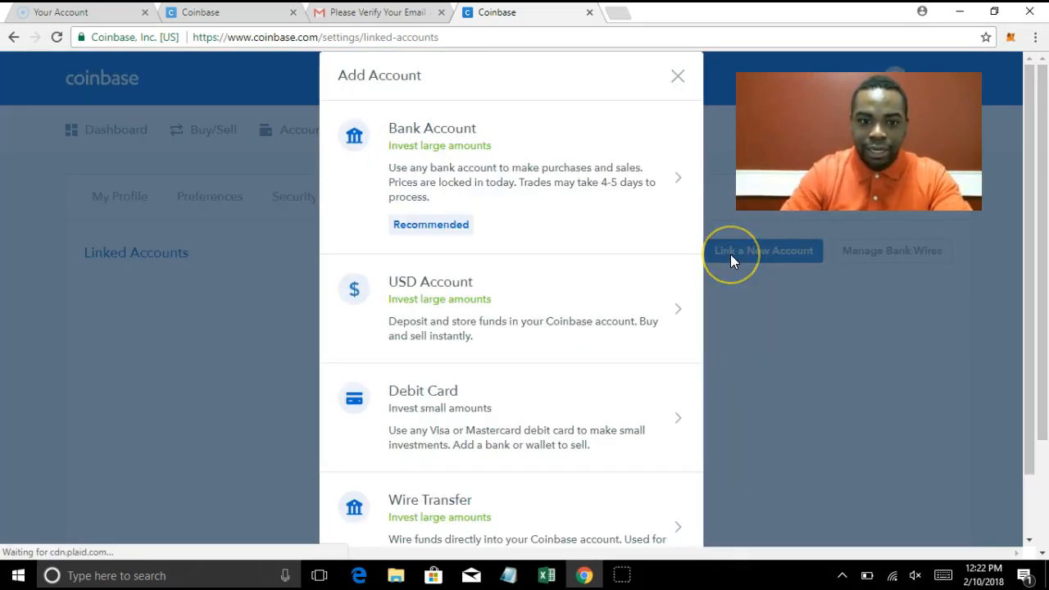
pyautogui.click(592, 146)
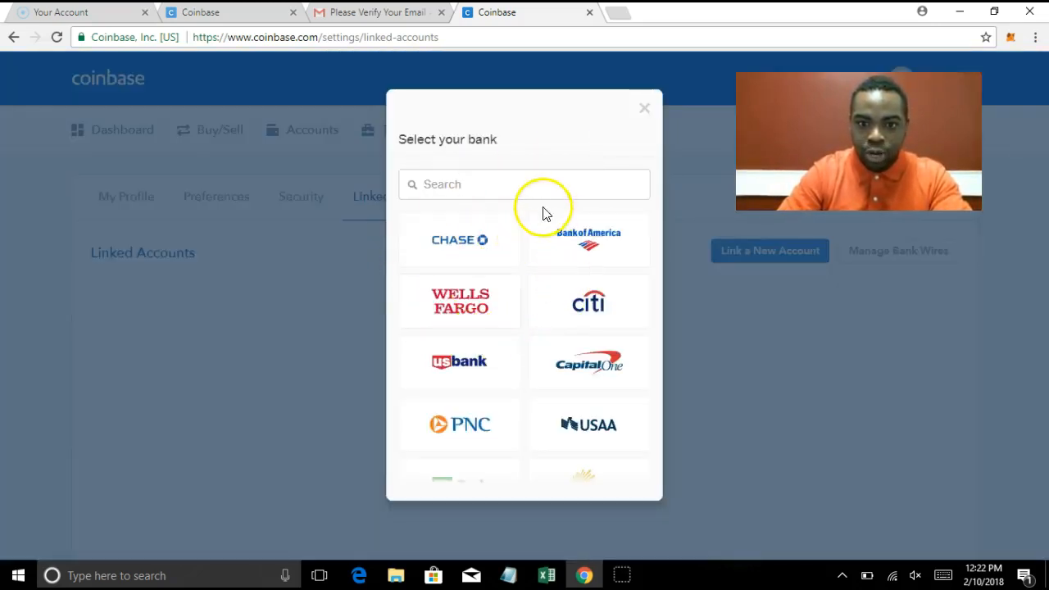
pyautogui.click(522, 189)
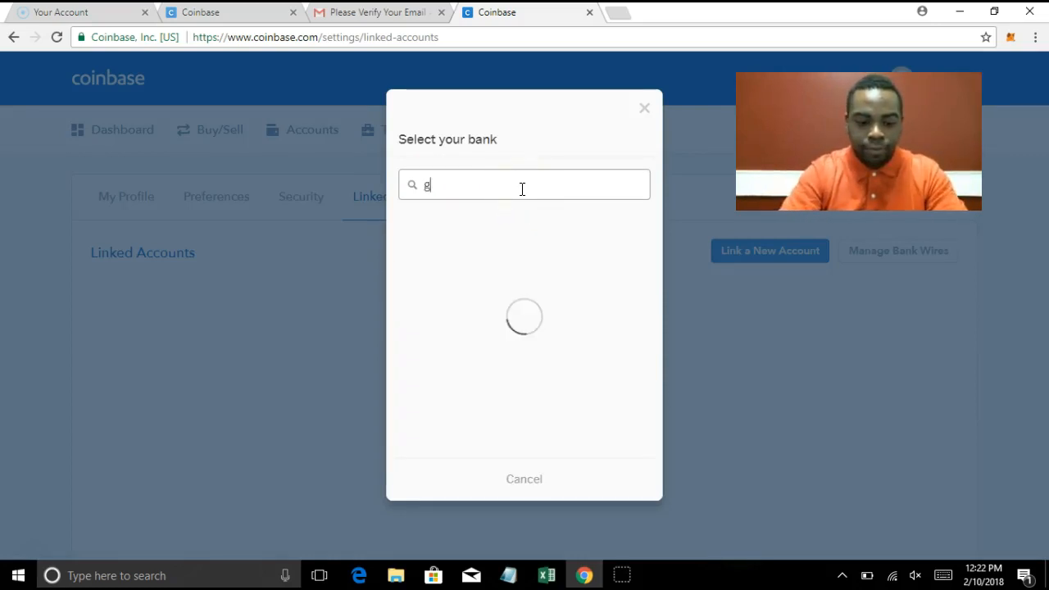
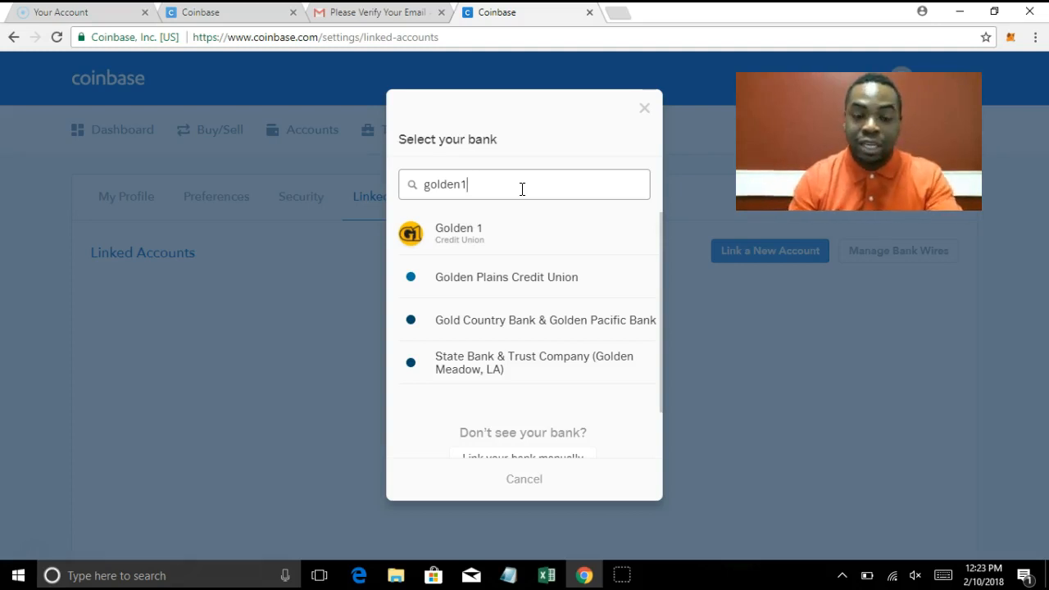
pyautogui.click(456, 236)
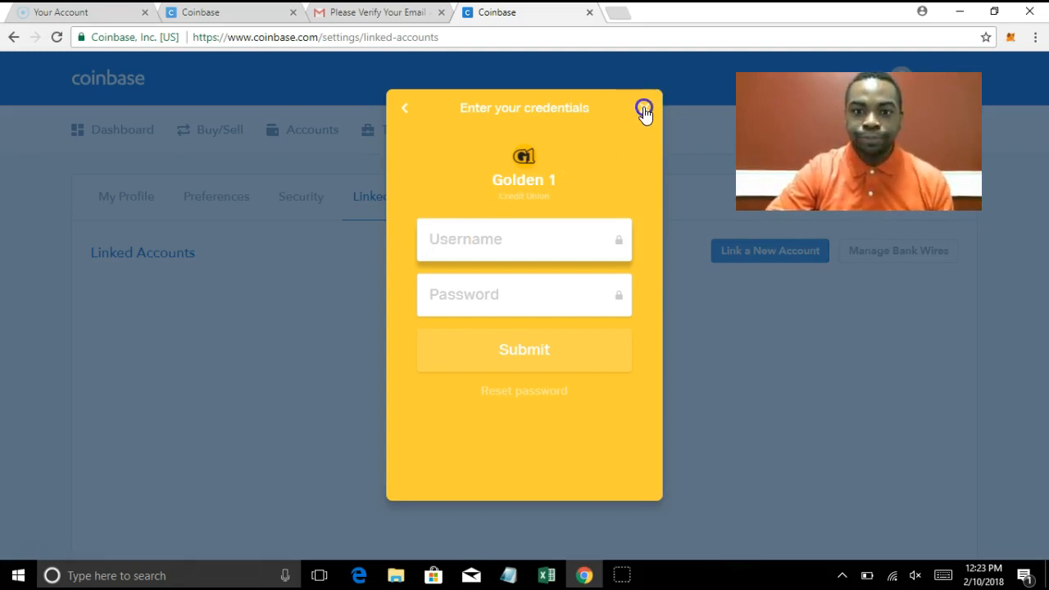
pyautogui.click(604, 155)
pyautogui.click(644, 107)
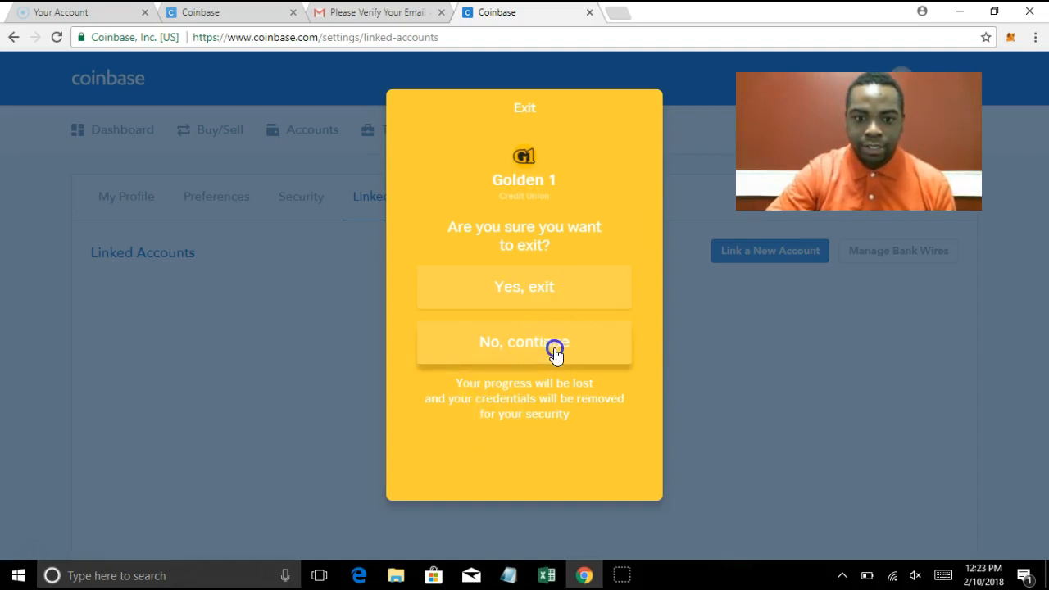
pyautogui.click(546, 290)
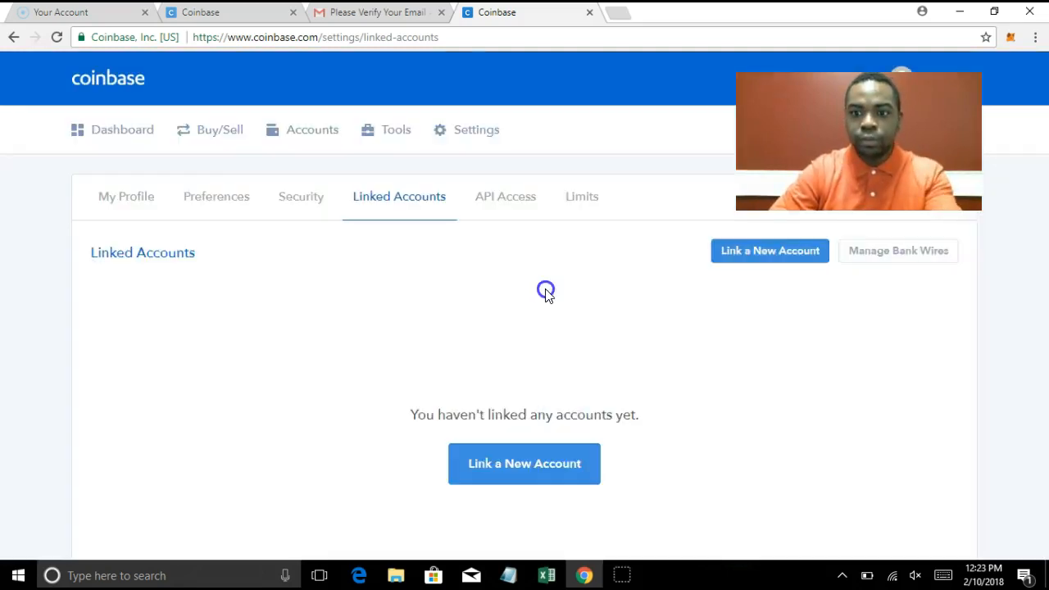
pyautogui.click(753, 250)
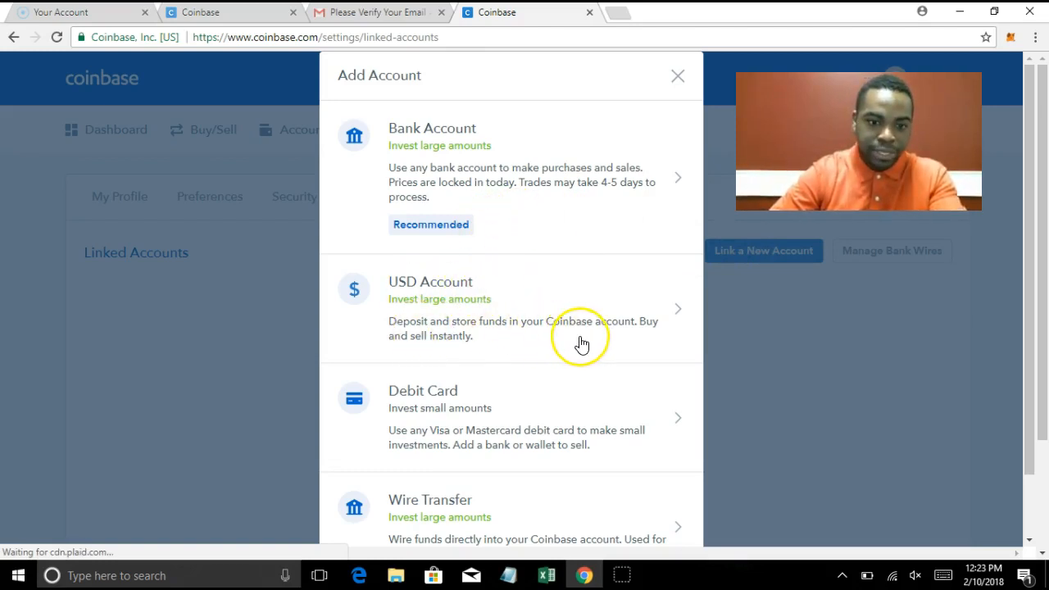
pyautogui.moveTo(1029, 263); pyautogui.dragTo(1039, 358)
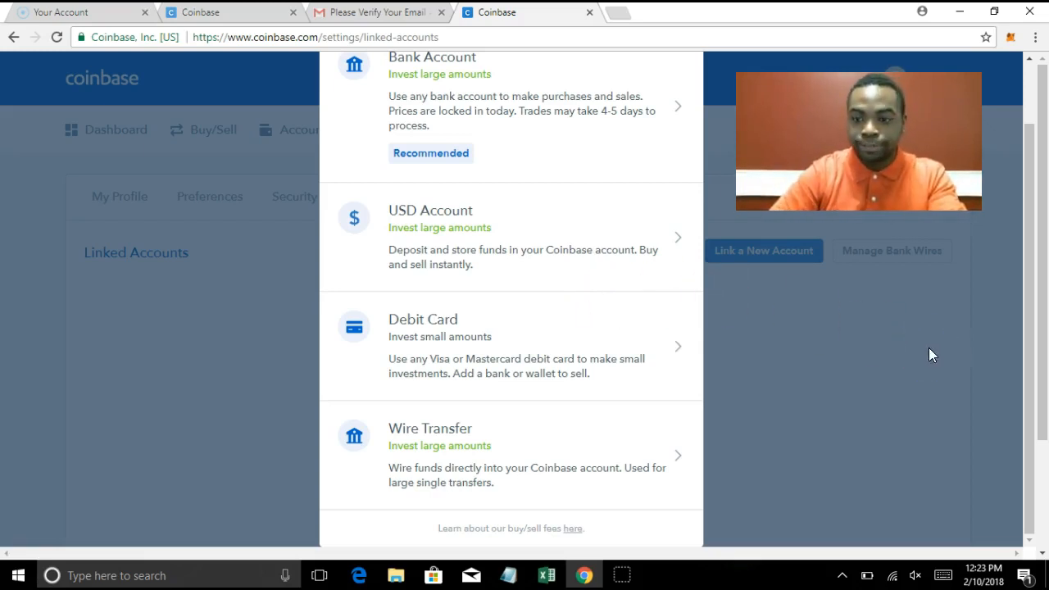
pyautogui.click(985, 355)
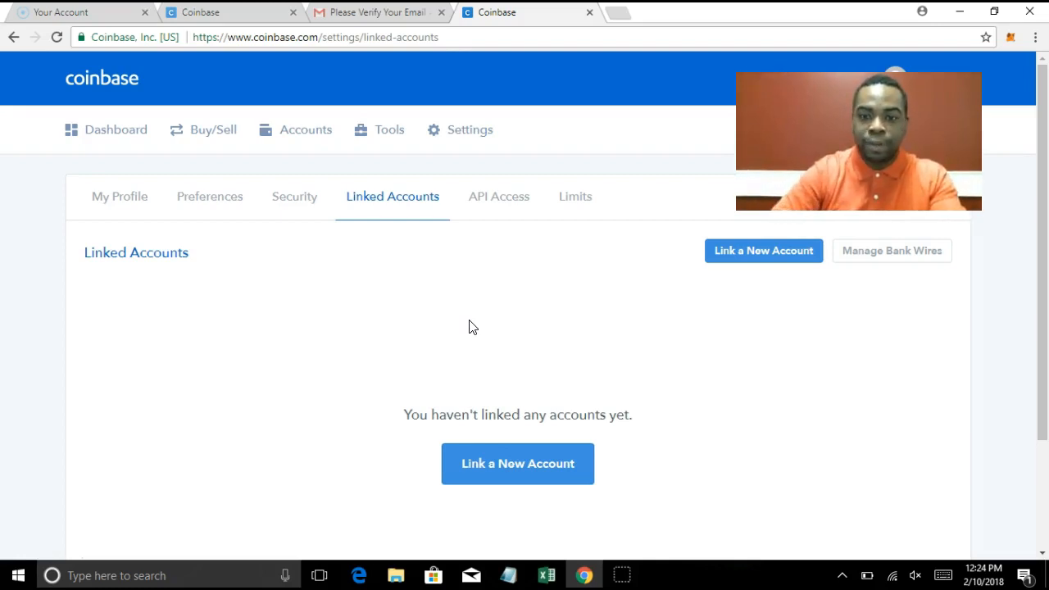
# Scroll through the API Access settings, then move on to the account Limits tab
pyautogui.click(495, 202)
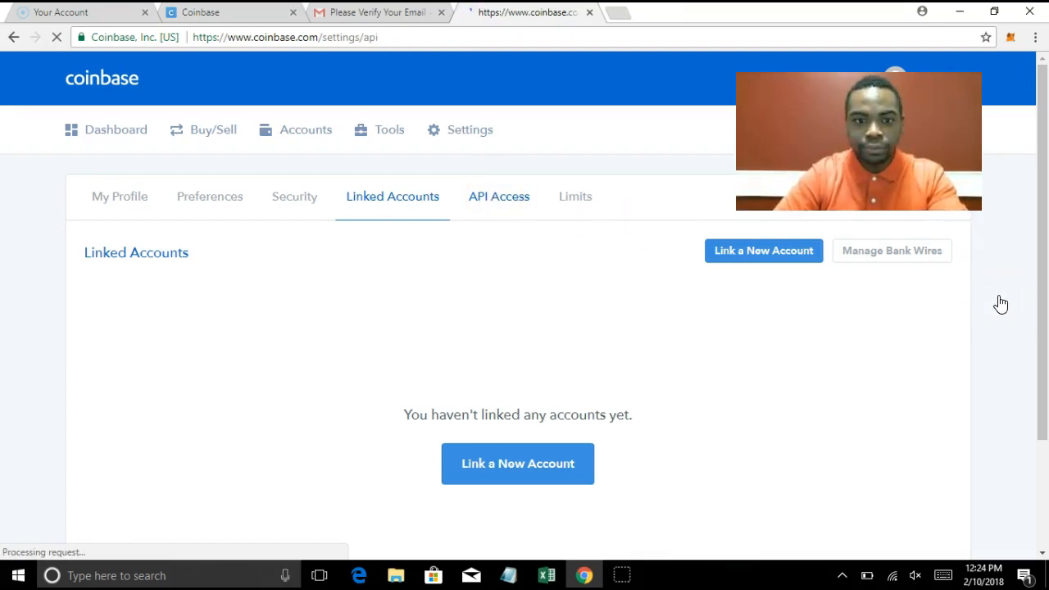
pyautogui.click(484, 236)
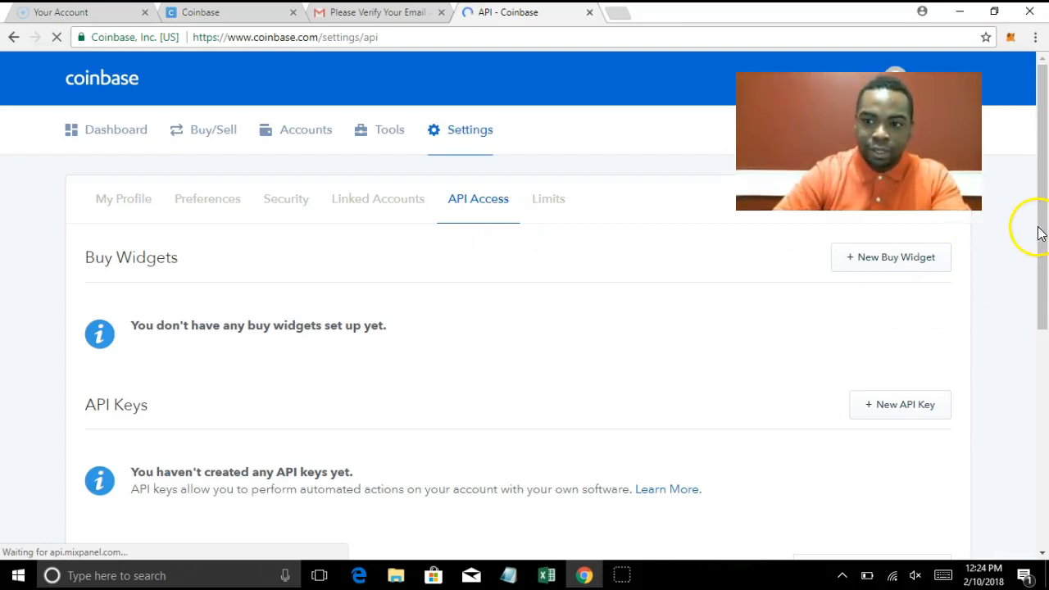
pyautogui.scroll(-4, 1045, 298)
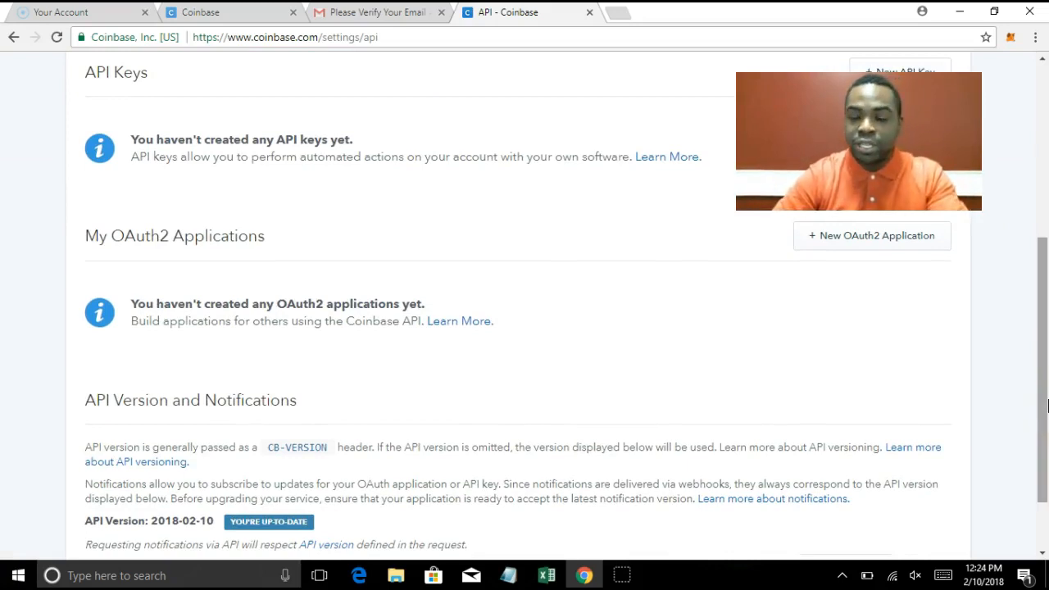
pyautogui.moveTo(1046, 394); pyautogui.dragTo(1039, 98)
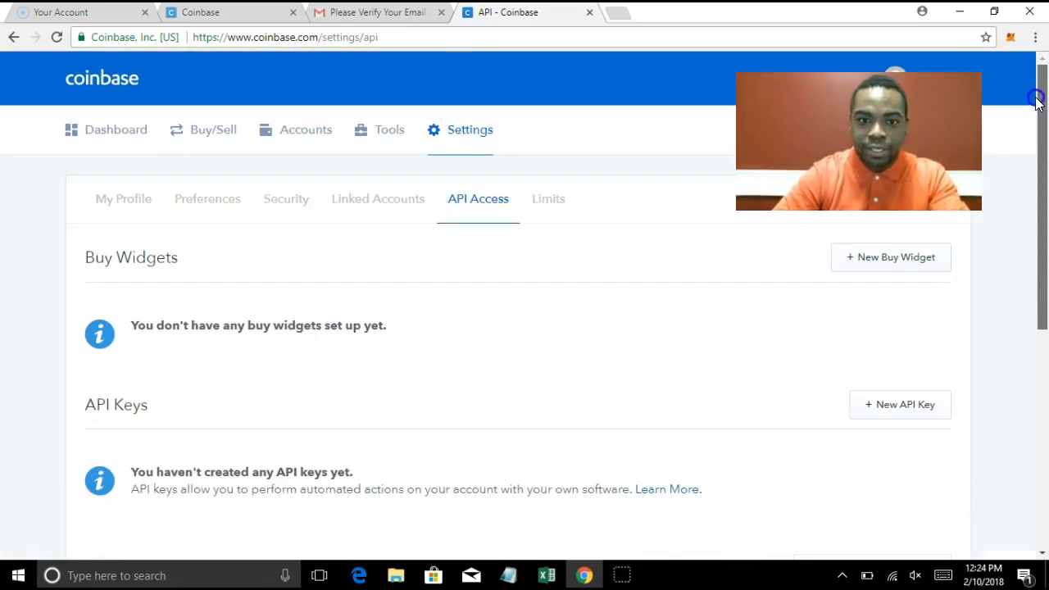
pyautogui.click(542, 201)
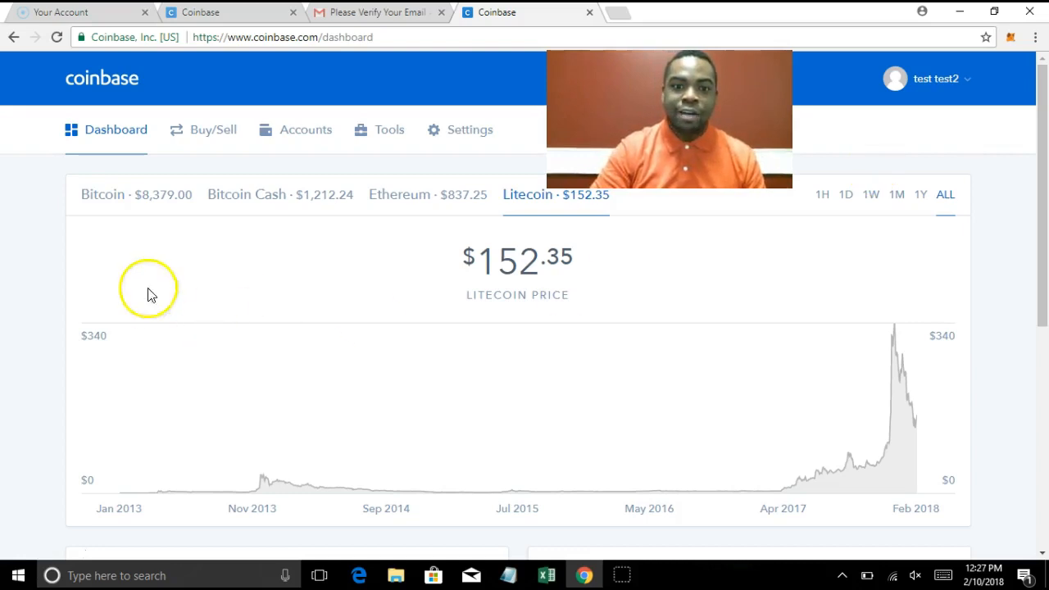
# Select the Ethereum tab above the Dashboard price chart
pyautogui.click(404, 205)
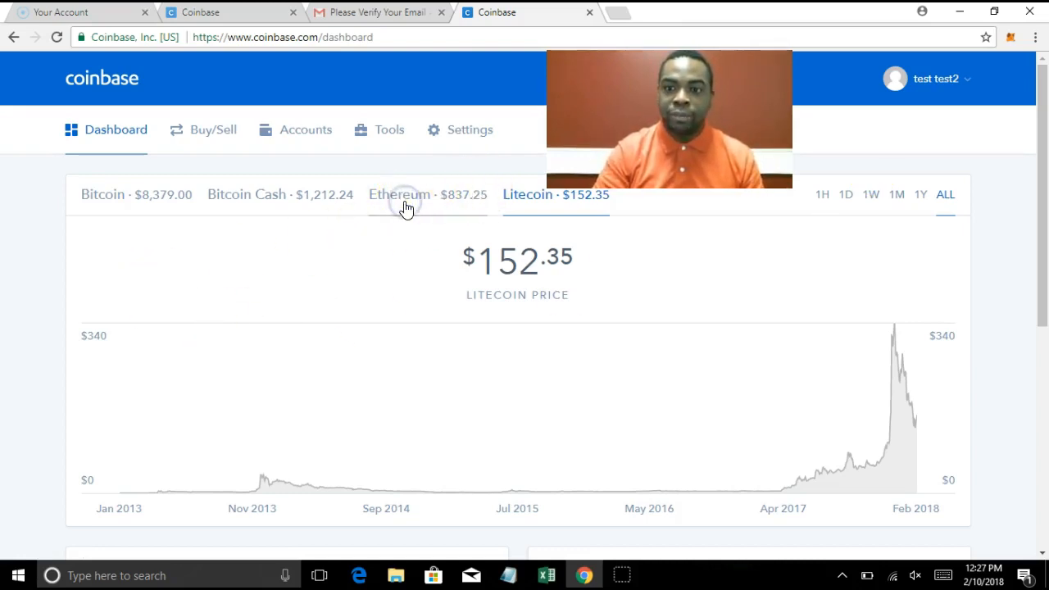